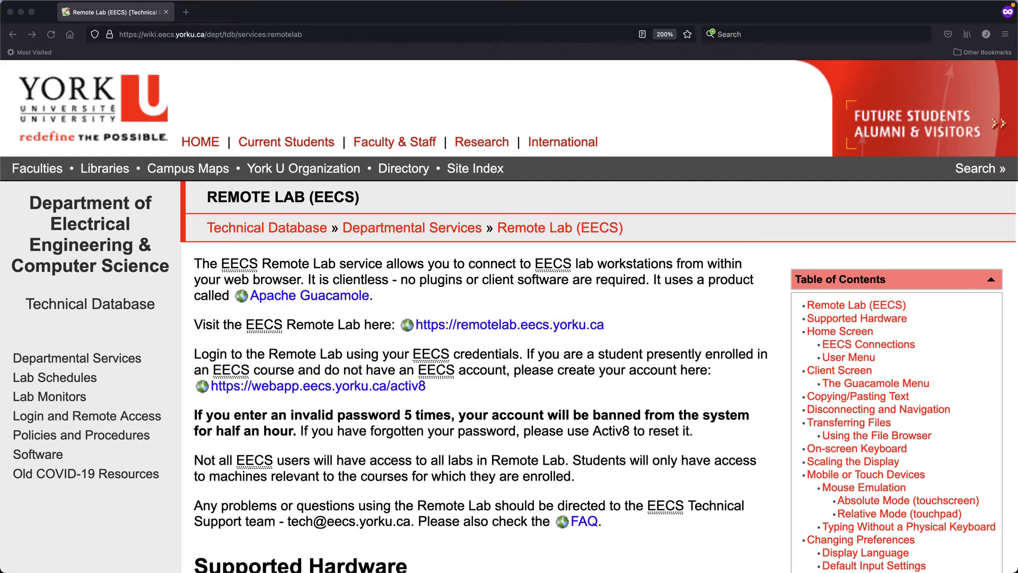
Open the EECS Remote Lab site at remotelab.eecs.yorku.ca from its link on the wiki page.
{"action": "left_click", "coordinate": [572, 399]}
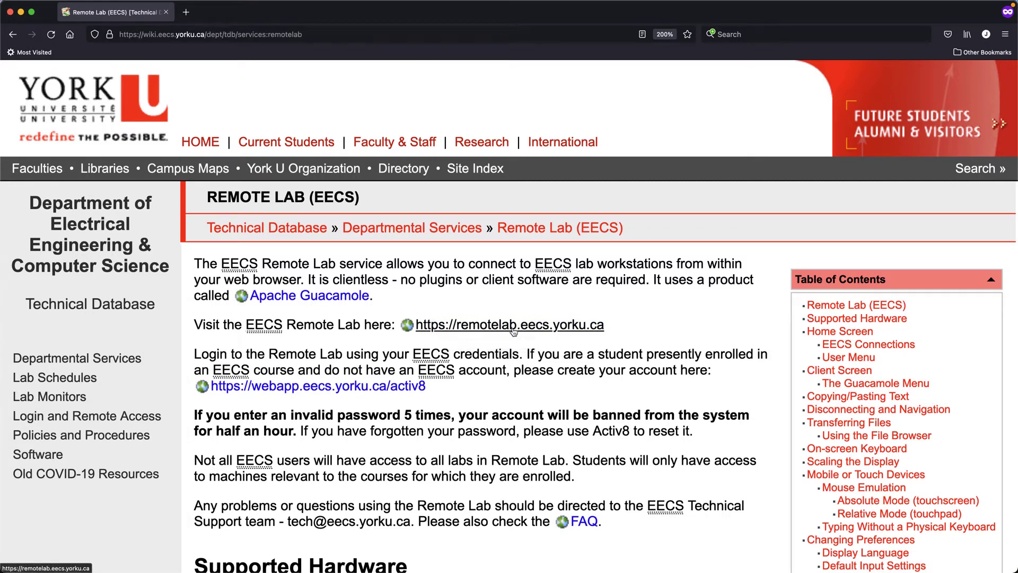
{"action": "left_click", "coordinate": [569, 329]}
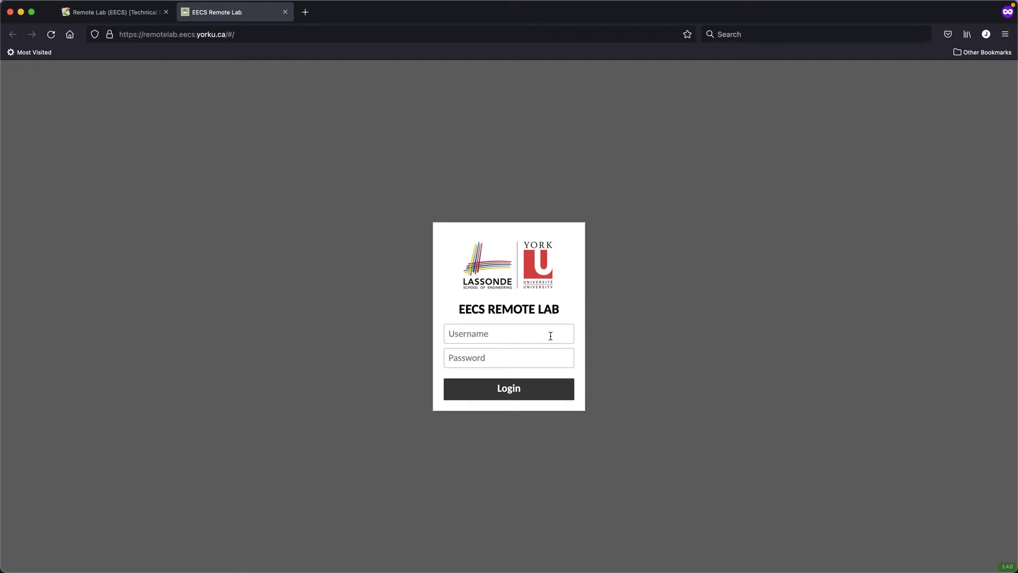
Return to the Remote Lab wiki page and examine the account-creation link webapp.eecs.yorku.ca/activ8.
{"action": "left_click", "coordinate": [140, 21]}
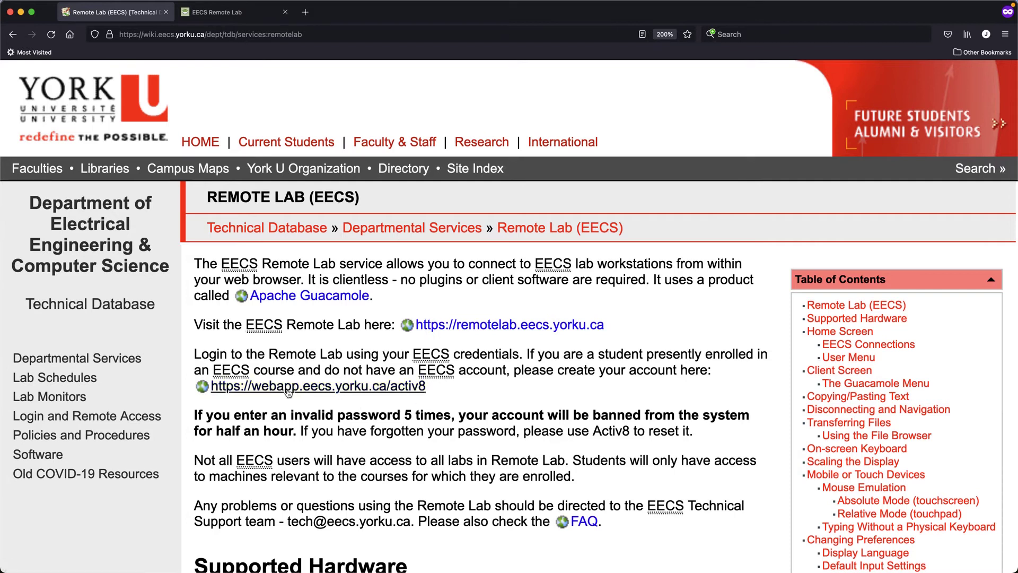
{"action": "left_click_drag", "start_coordinate": [468, 390], "coordinate": [202, 394]}
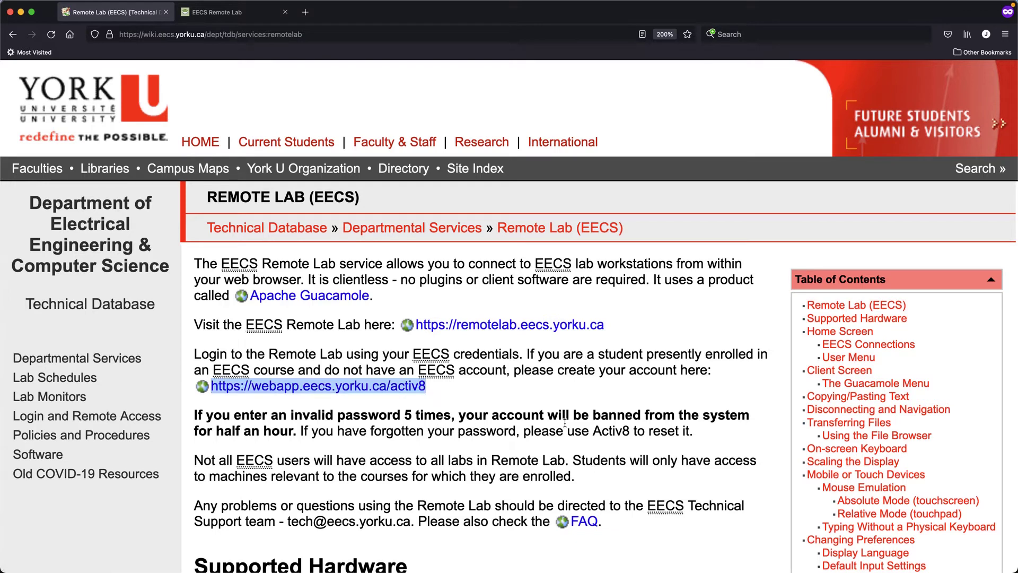
{"action": "left_click", "coordinate": [433, 496]}
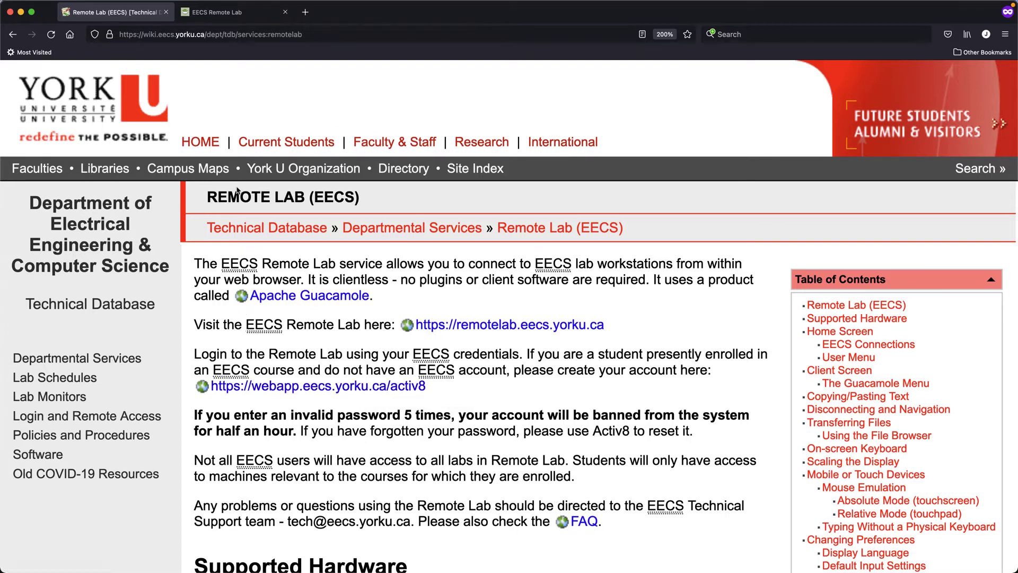
Log in to the EECS Remote Lab with the saved username and password.
{"action": "left_click", "coordinate": [249, 17]}
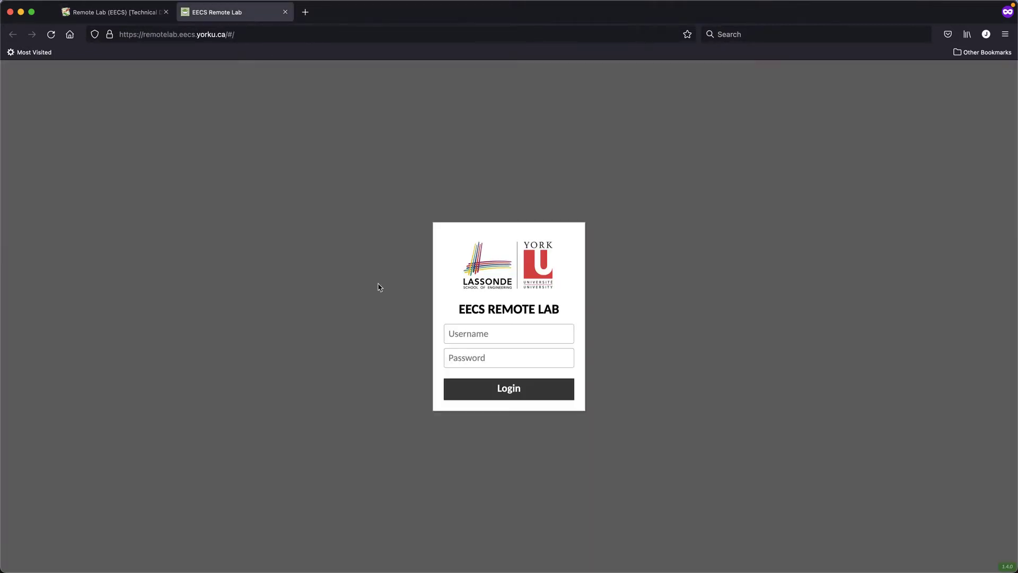
{"action": "left_click", "coordinate": [462, 330]}
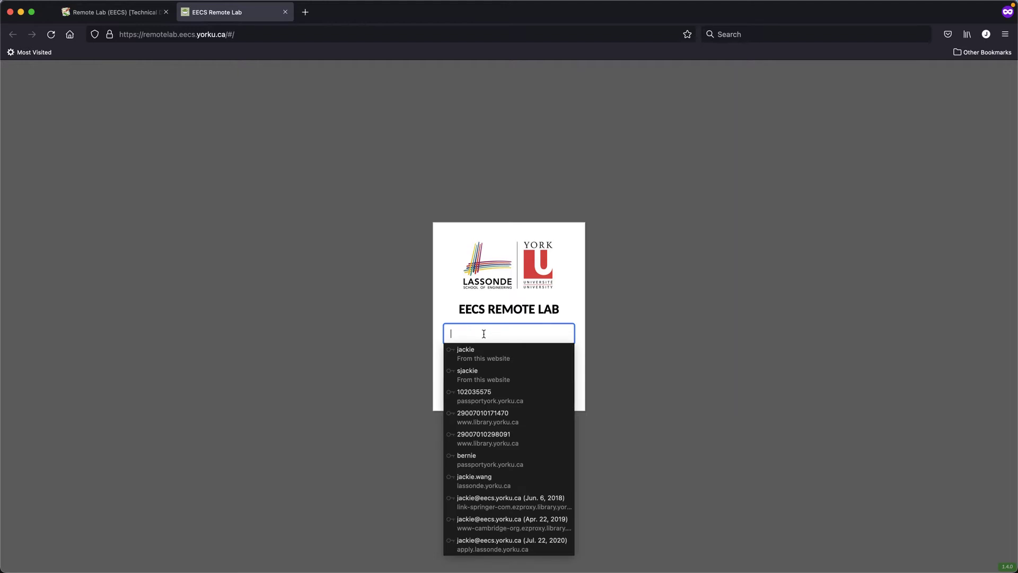
{"action": "left_click", "coordinate": [478, 374]}
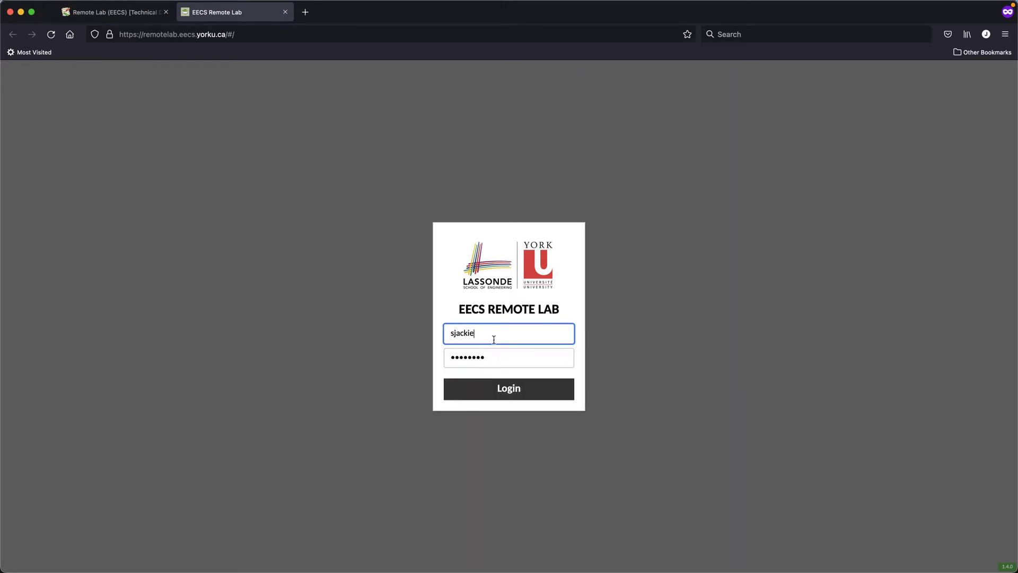
{"action": "left_click", "coordinate": [489, 395]}
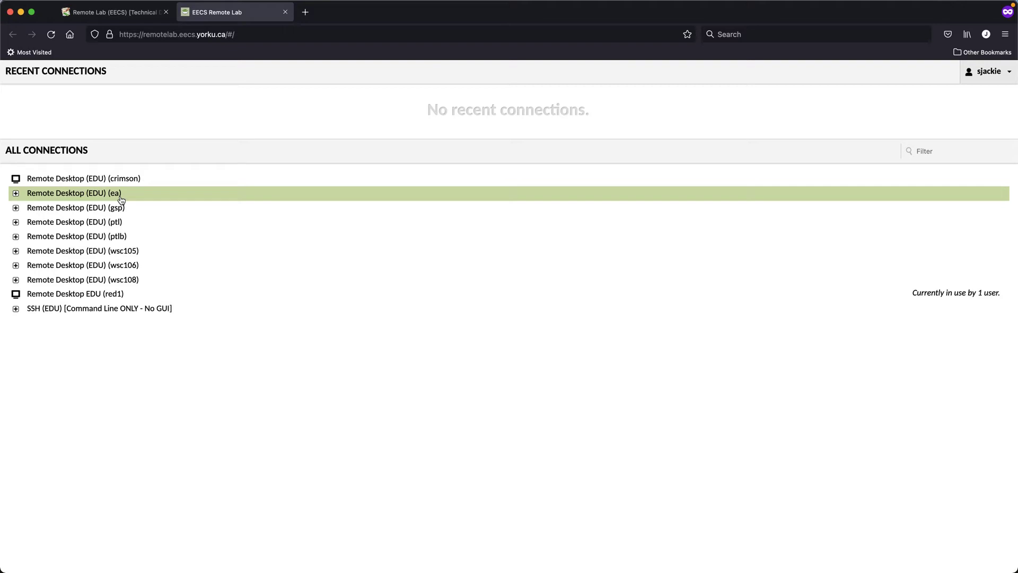
Expand the Remote Desktop (EDU) (ea) group and connect to workstation ea17.
{"action": "left_click", "coordinate": [16, 193]}
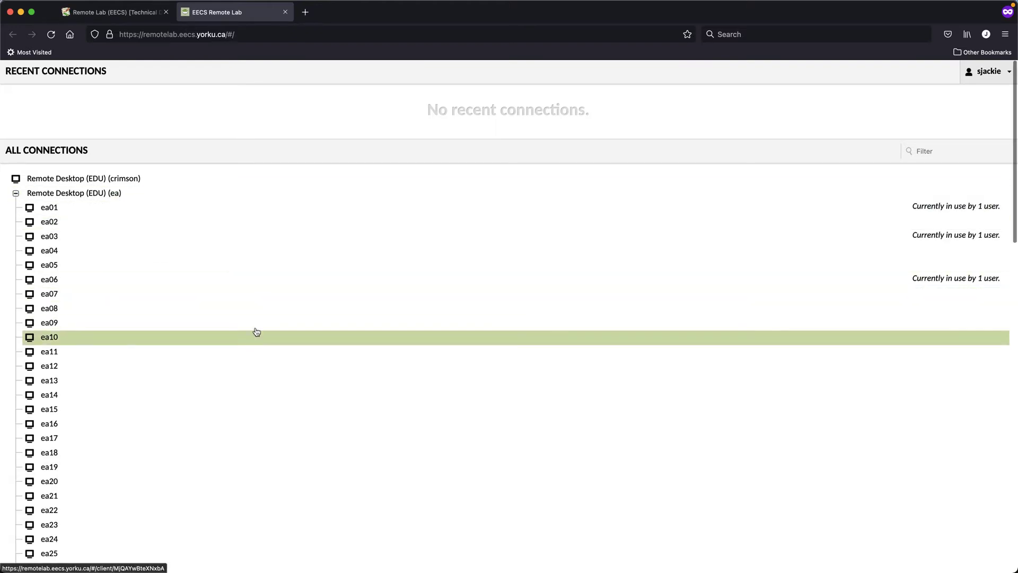
{"action": "scroll", "coordinate": [257, 344], "scroll_direction": "down", "scroll_amount": 5}
{"action": "scroll", "coordinate": [259, 343], "scroll_direction": "up", "scroll_amount": 5}
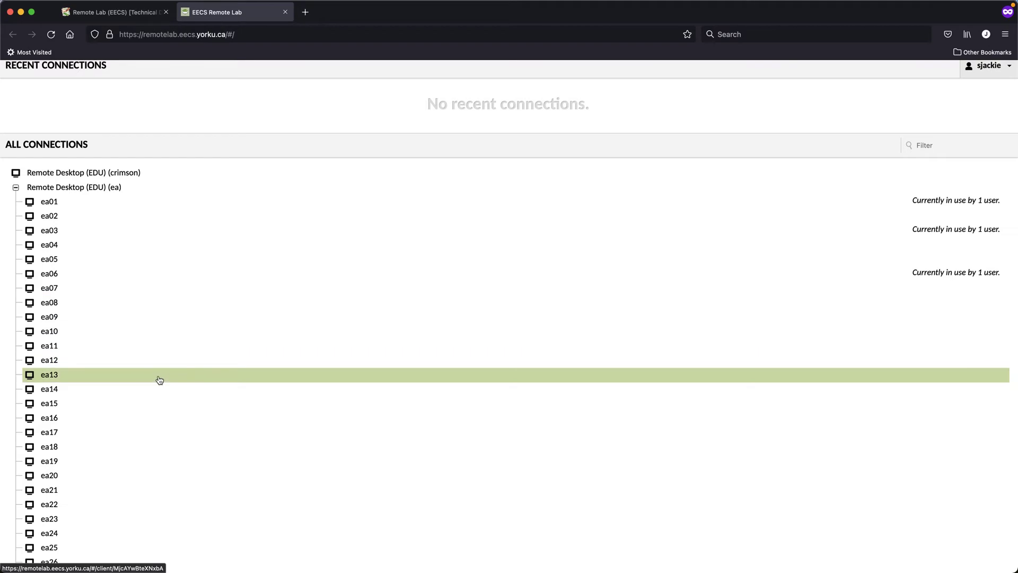
{"action": "left_click", "coordinate": [94, 436]}
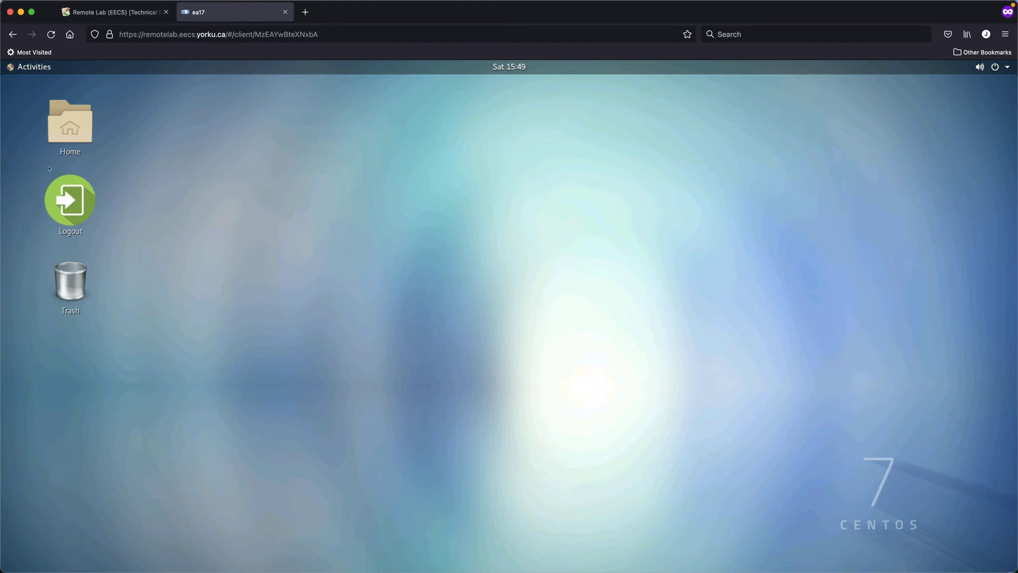
Search the remote desktop's applications for Rodin, and close the search without launching anything.
{"action": "left_click", "coordinate": [34, 67]}
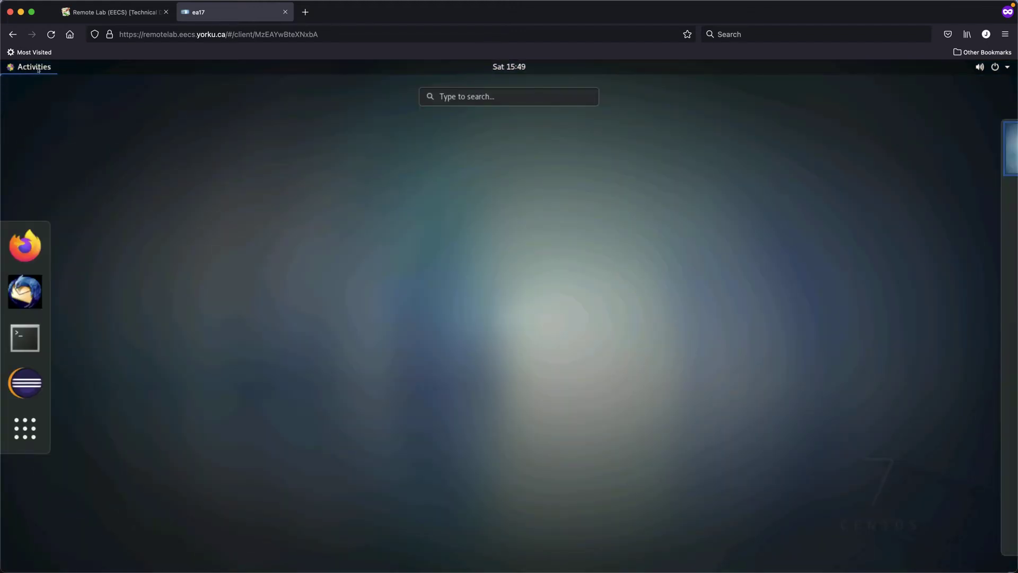
{"action": "type", "text": "Rodin"}
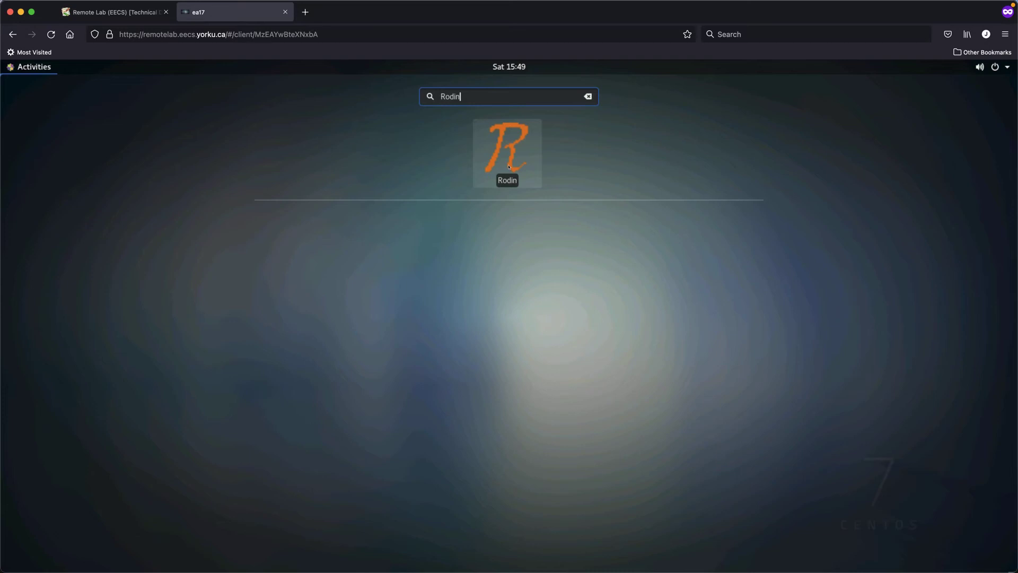
{"action": "key", "text": "BackSpace"}
{"action": "key", "text": "BackSpace"}
{"action": "key", "text": "BackSpace"}
{"action": "key", "text": "BackSpace"}
{"action": "key", "text": "BackSpace"}
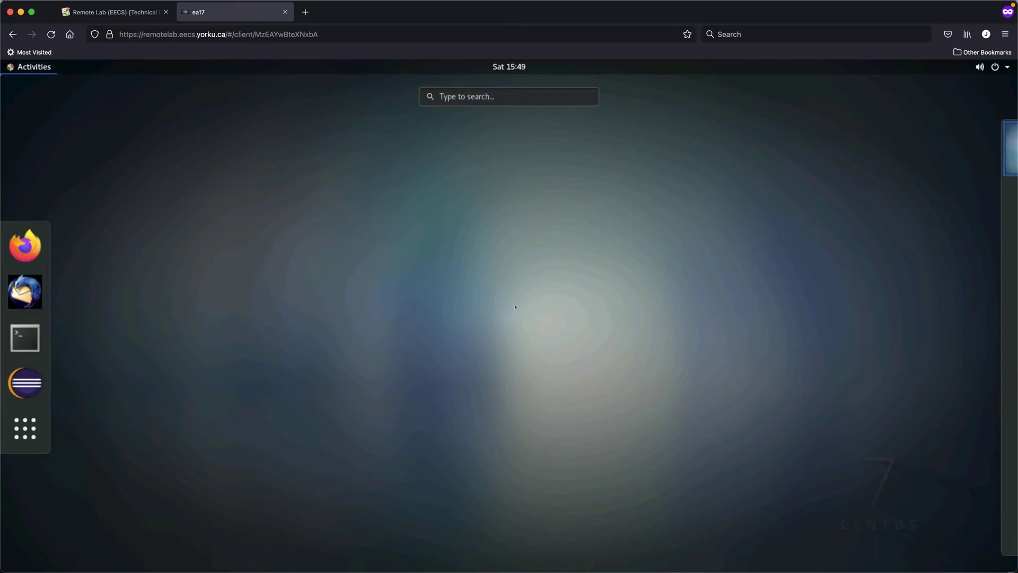
{"action": "key", "text": "Escape"}
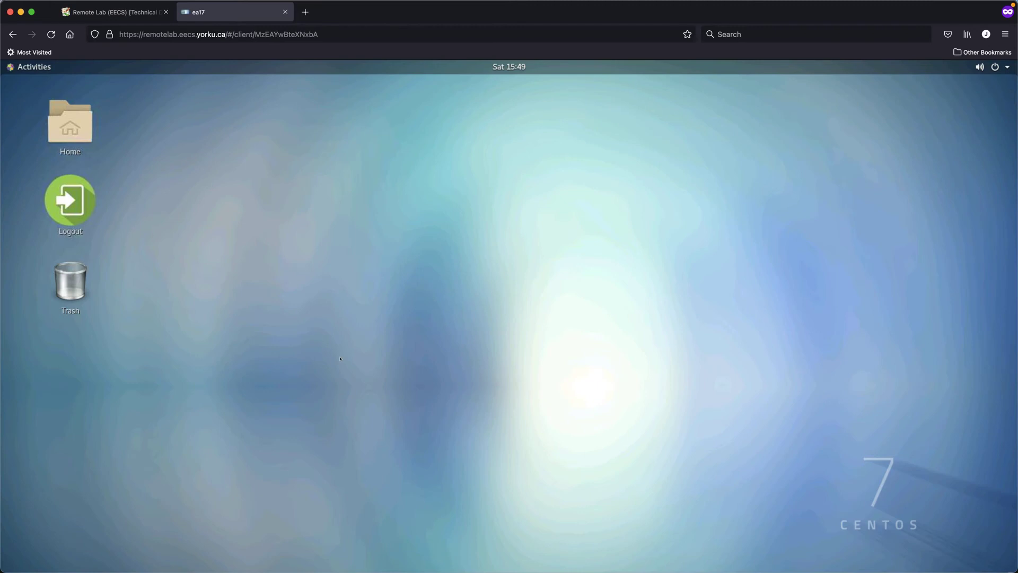
Open a terminal on the remote desktop and list the available commands beginning with rodin.
{"action": "right_click", "coordinate": [340, 358]}
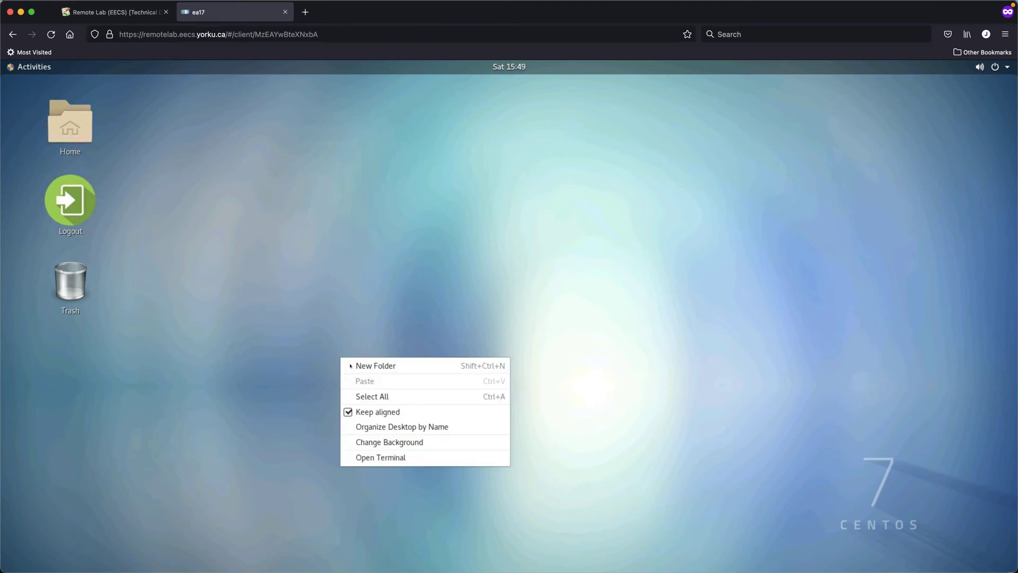
{"action": "left_click", "coordinate": [388, 459]}
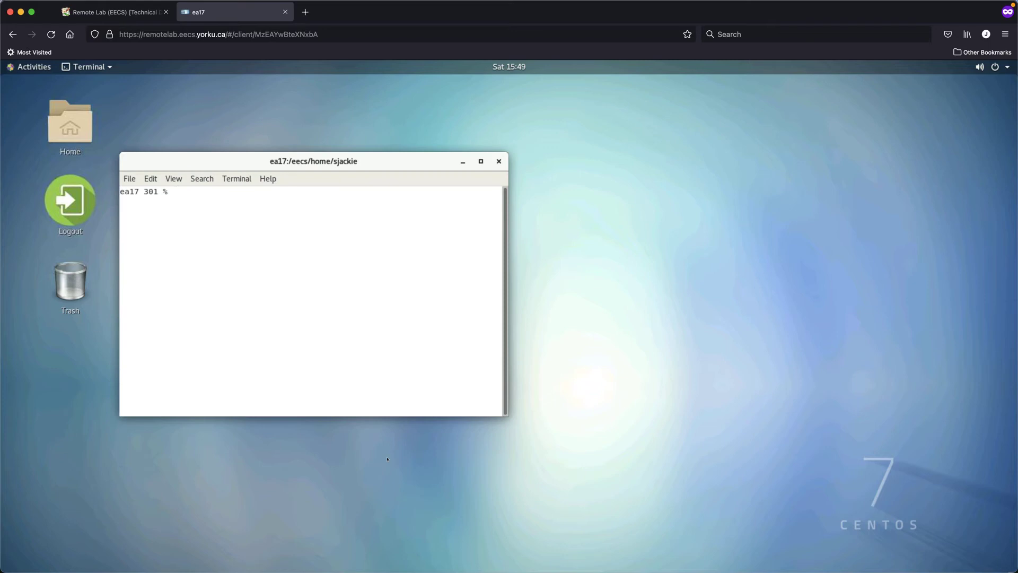
{"action": "type", "text": "rodin"}
{"action": "key", "text": "Tab"}
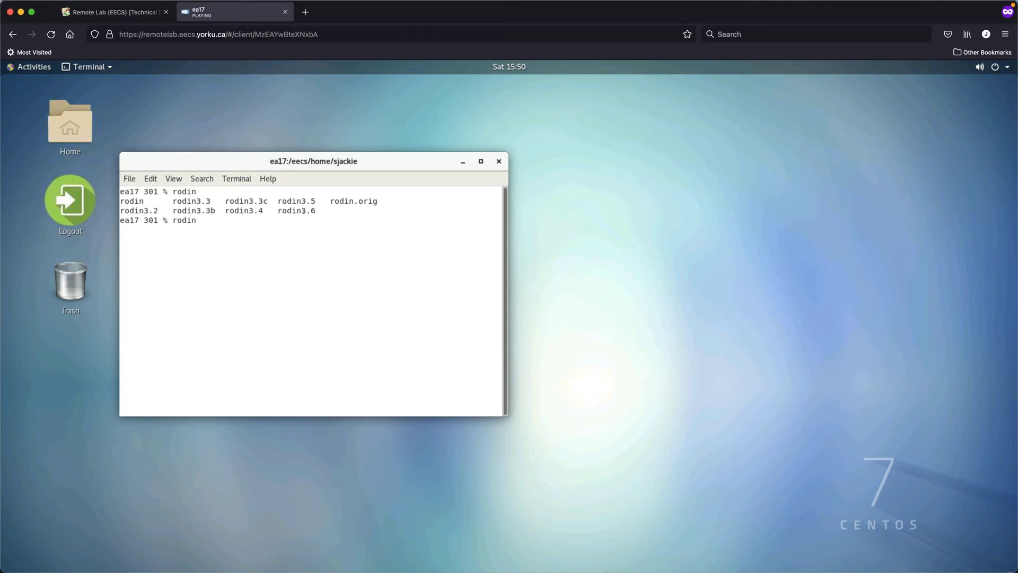
Complete the command as rodin3.6 & and run it to start Rodin in the background.
{"action": "left_click_drag", "start_coordinate": [301, 211], "coordinate": [327, 211]}
{"action": "left_click", "coordinate": [328, 241]}
{"action": "type", "text": "3."}
{"action": "key", "text": "Tab"}
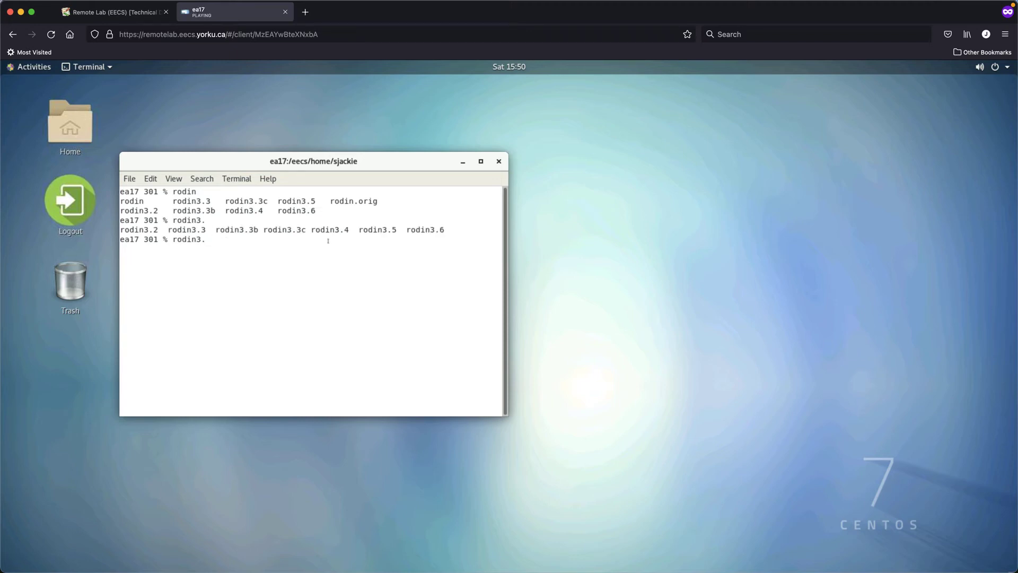
{"action": "type", "text": "6"}
{"action": "type", "text": "&"}
{"action": "key", "text": "Return"}
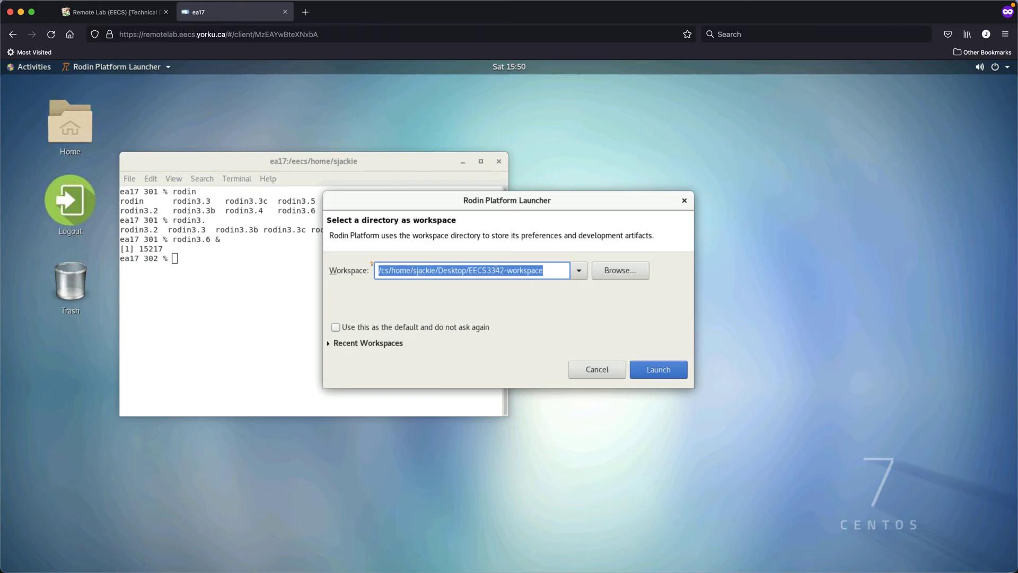
Create a new folder named EECS3342-workspace on the desktop, matching the folder name in the launcher's workspace path.
{"action": "left_click", "coordinate": [472, 270]}
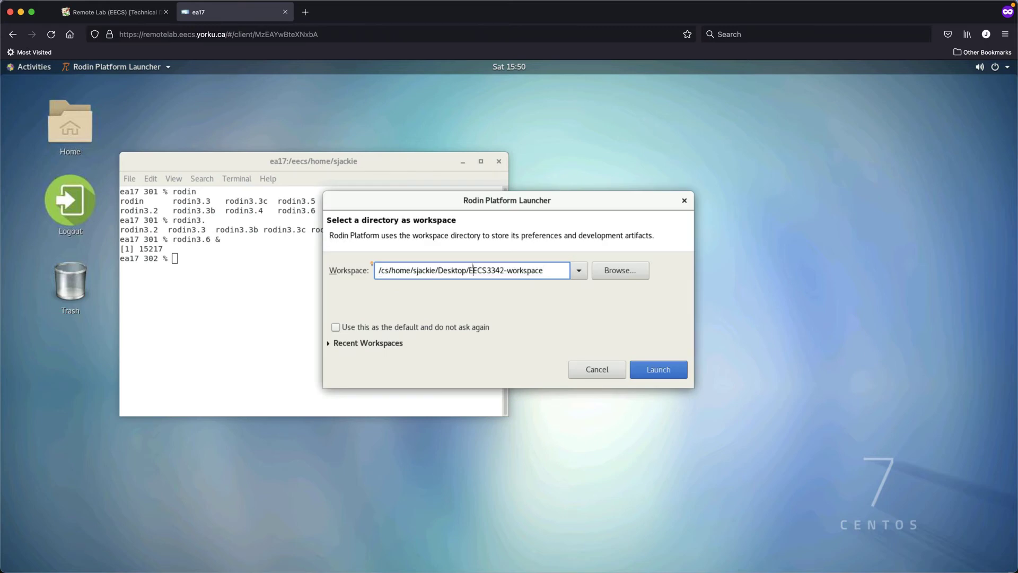
{"action": "left_click", "coordinate": [548, 274], "text": "shift"}
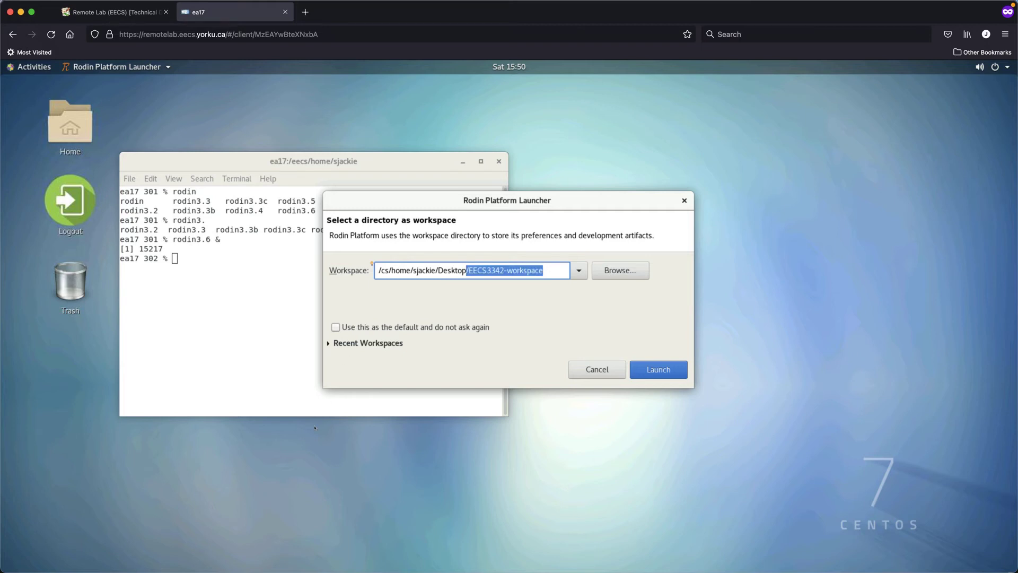
{"action": "right_click", "coordinate": [130, 498]}
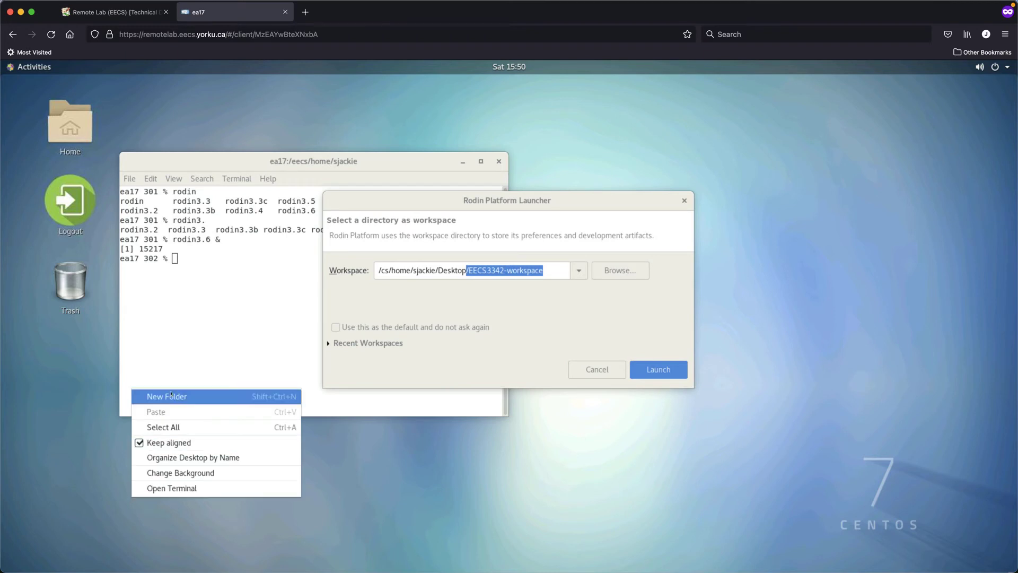
{"action": "left_click", "coordinate": [171, 395]}
{"action": "type", "text": "E"}
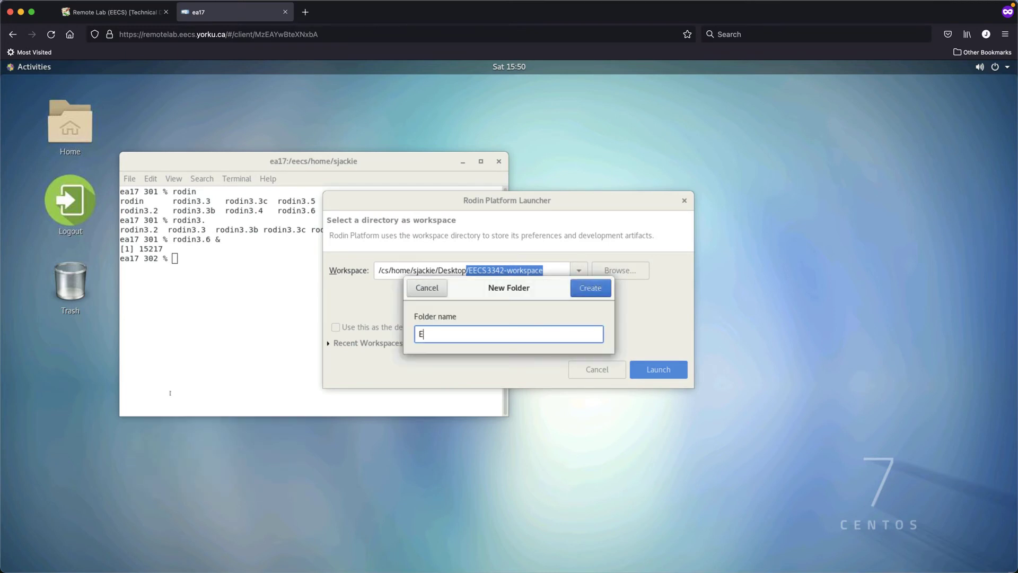
{"action": "type", "text": "ECS3342-workspace"}
{"action": "left_click", "coordinate": [584, 294]}
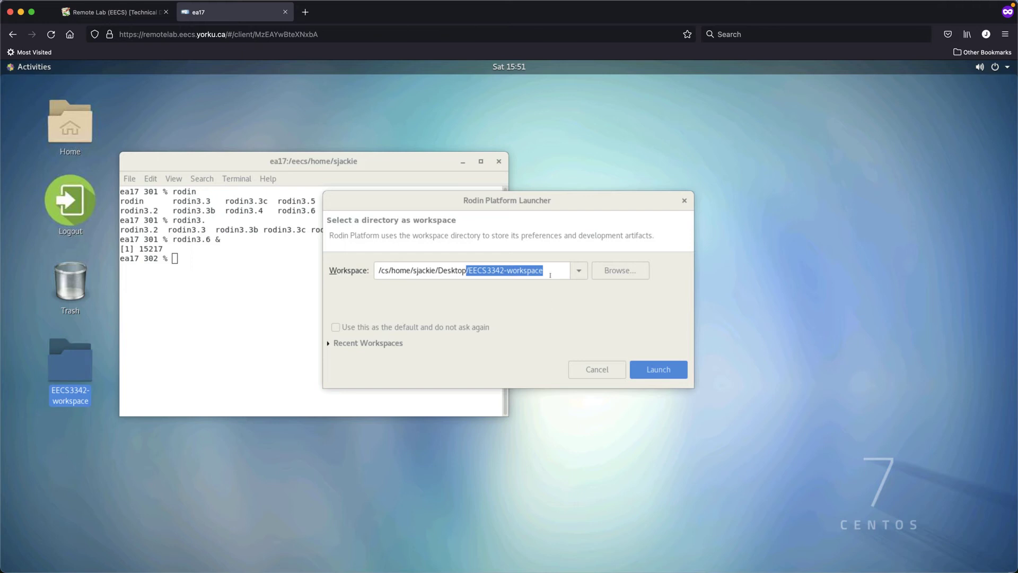
Browse to the desktop's EECS3342-workspace folder, choose it as the workspace directory, and launch Rodin.
{"action": "left_click", "coordinate": [605, 272]}
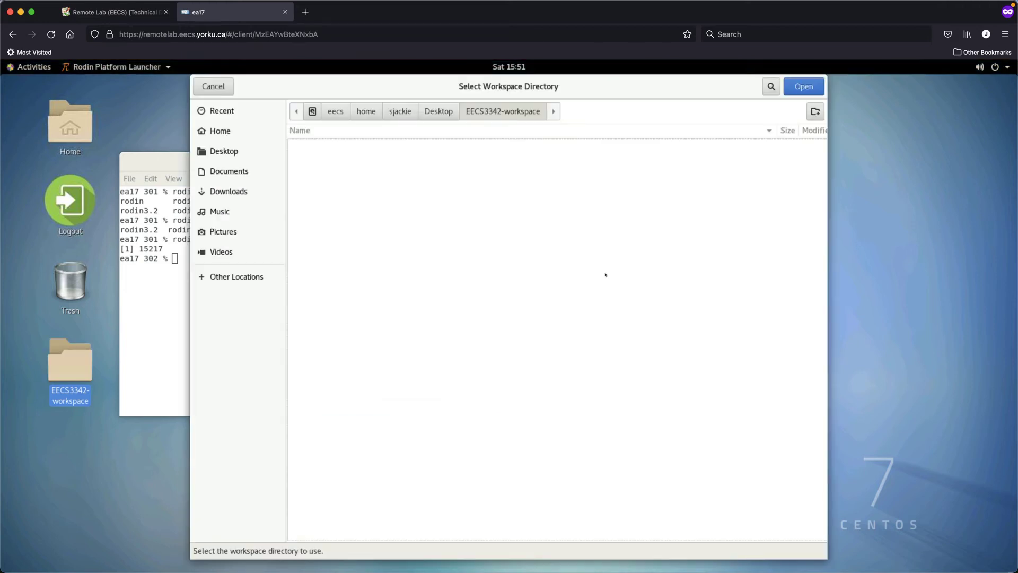
{"action": "left_click", "coordinate": [223, 152]}
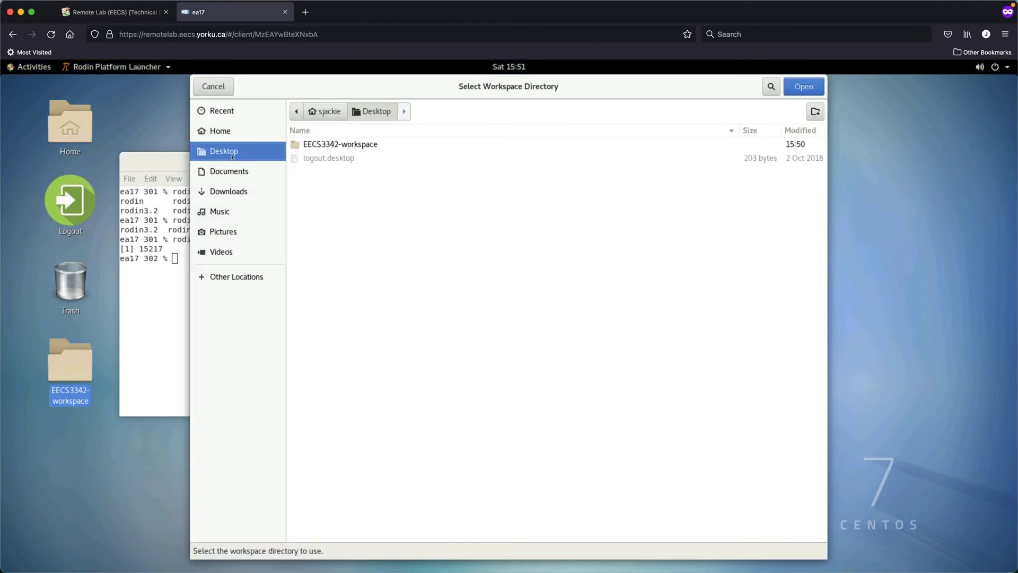
{"action": "left_click", "coordinate": [350, 144]}
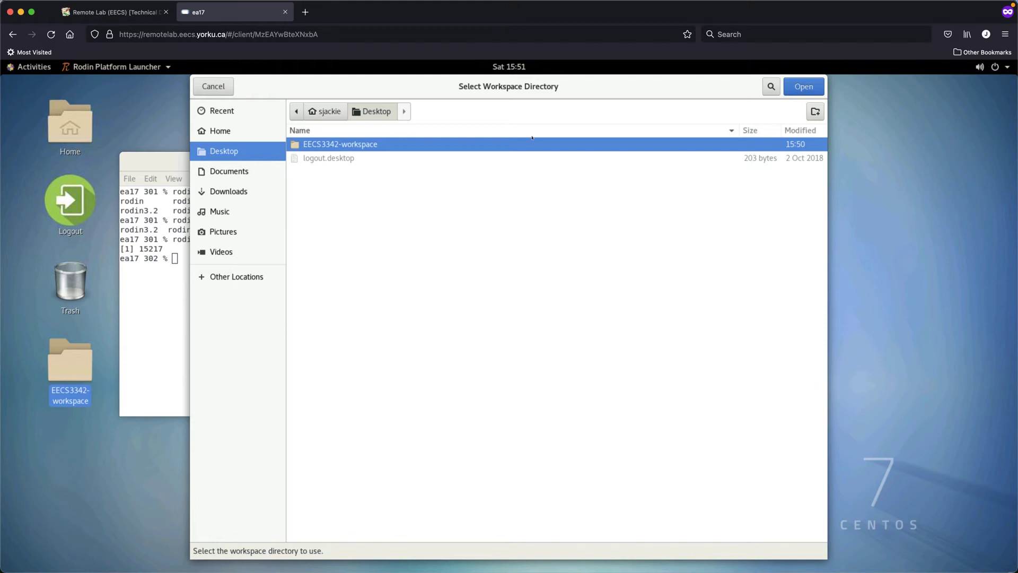
{"action": "left_click", "coordinate": [802, 87]}
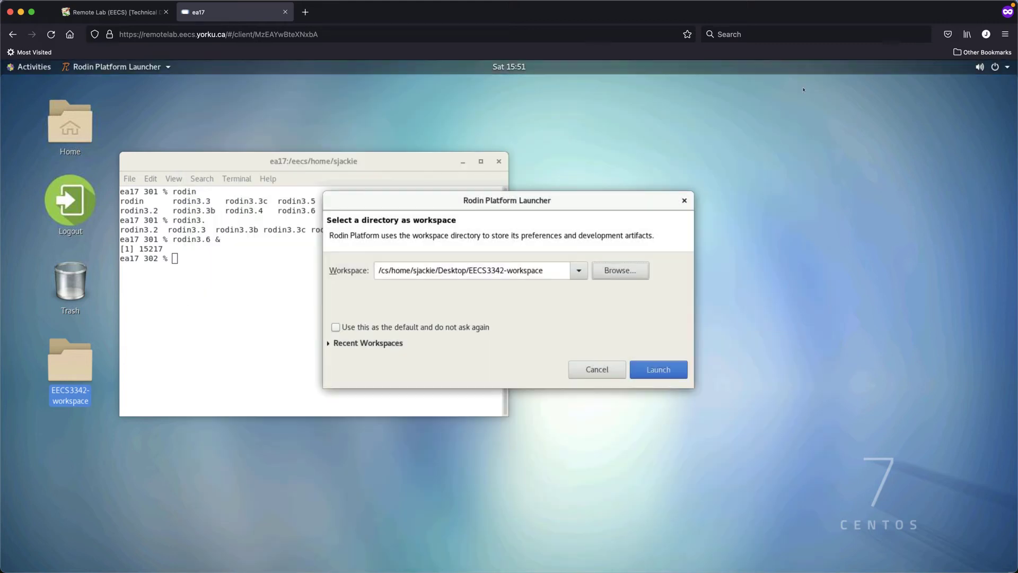
{"action": "left_click", "coordinate": [658, 369]}
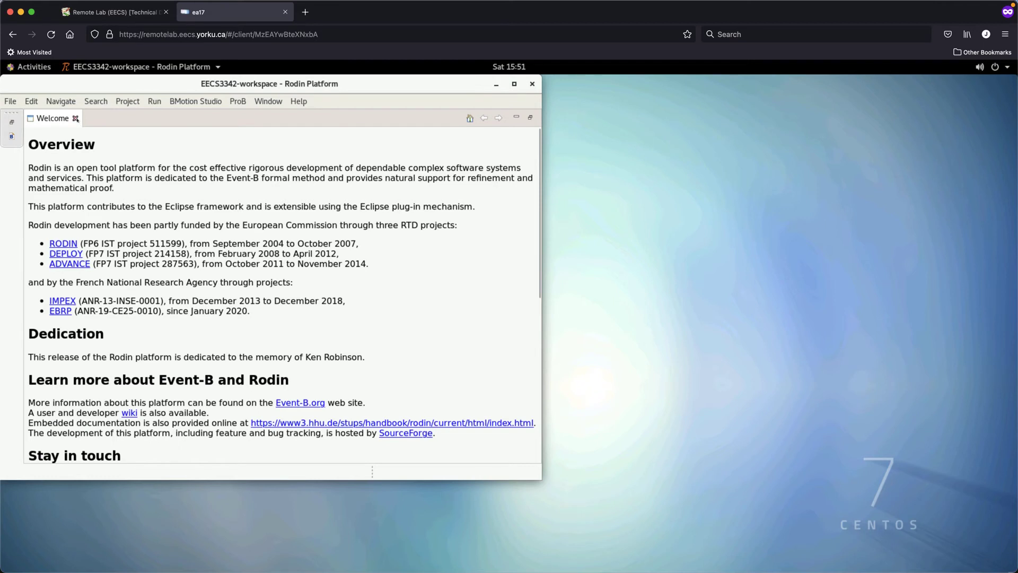
Close the Welcome page and maximize the Rodin Platform window.
{"action": "left_click", "coordinate": [76, 119]}
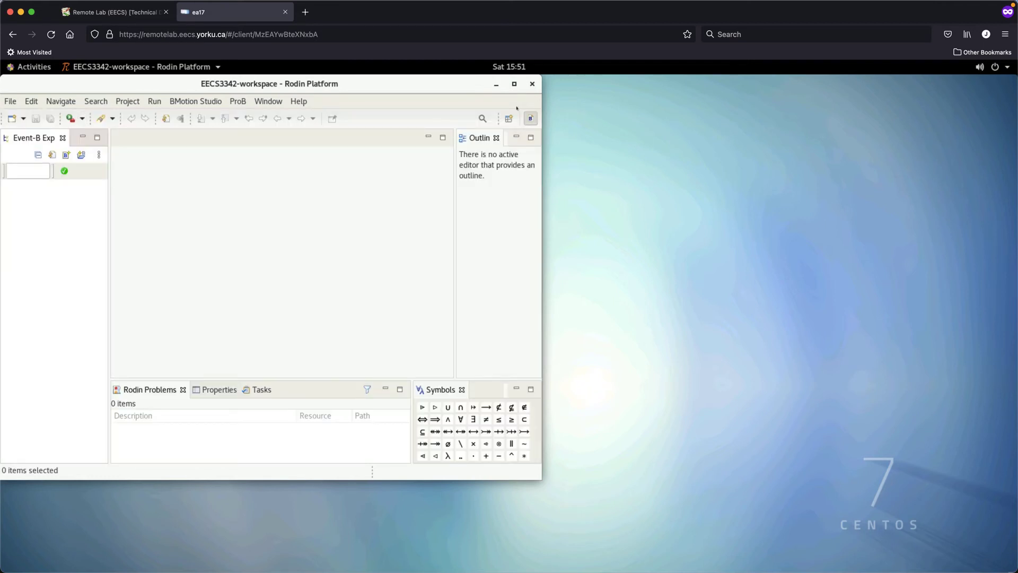
{"action": "left_click", "coordinate": [513, 84]}
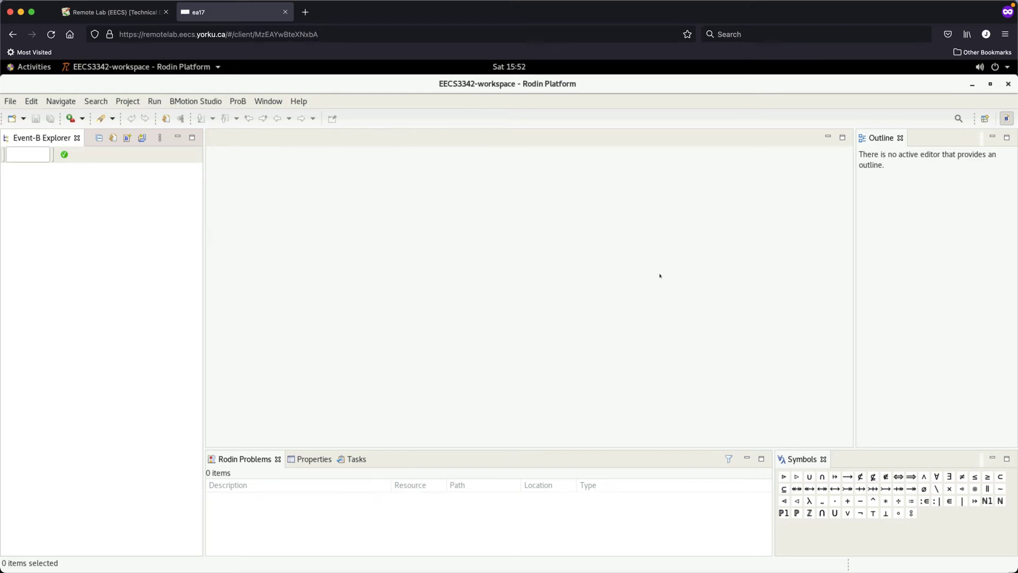
Dock the Outline view in the same pane as the Event-B Explorer, as a tab beside it.
{"action": "left_click", "coordinate": [881, 137]}
{"action": "left_click_drag", "start_coordinate": [645, 187], "coordinate": [312, 176]}
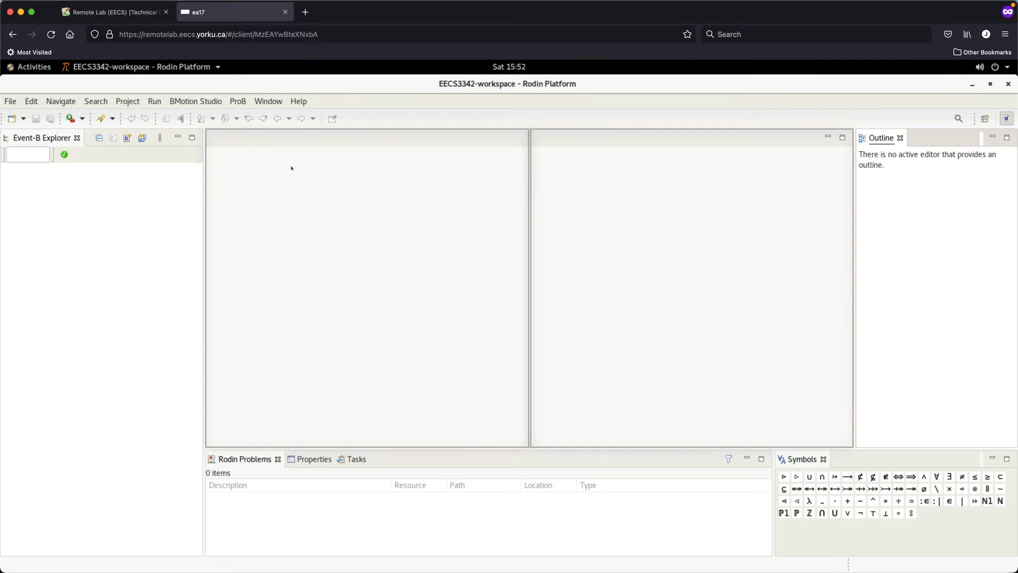
{"action": "mouse_move", "coordinate": [217, 154]}
{"action": "left_mouse_down"}
{"action": "mouse_move", "coordinate": [100, 371]}
{"action": "mouse_move", "coordinate": [86, 139]}
{"action": "left_mouse_up"}
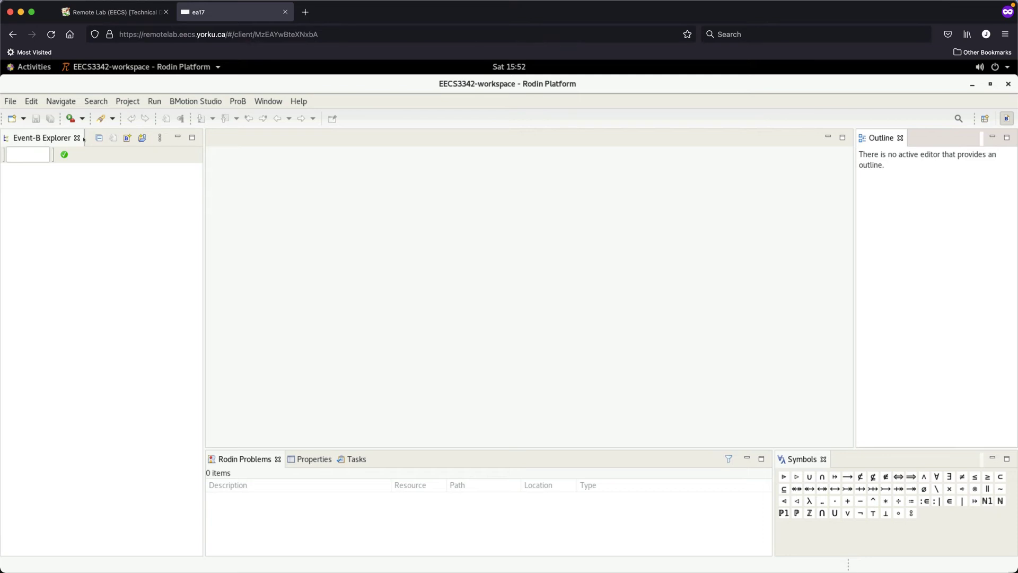
{"action": "left_click_drag", "start_coordinate": [85, 139], "coordinate": [85, 139]}
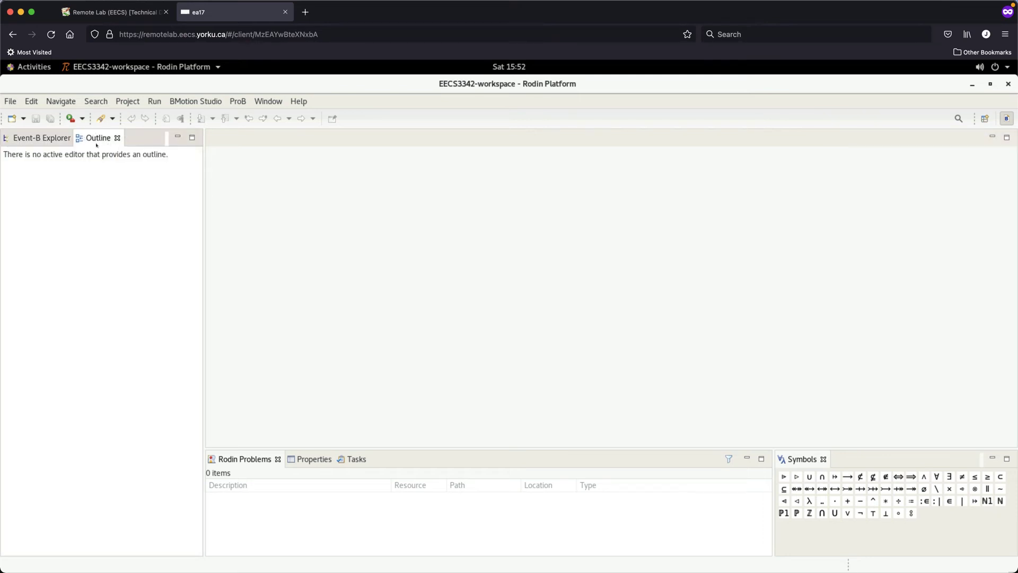
{"action": "left_click", "coordinate": [41, 138]}
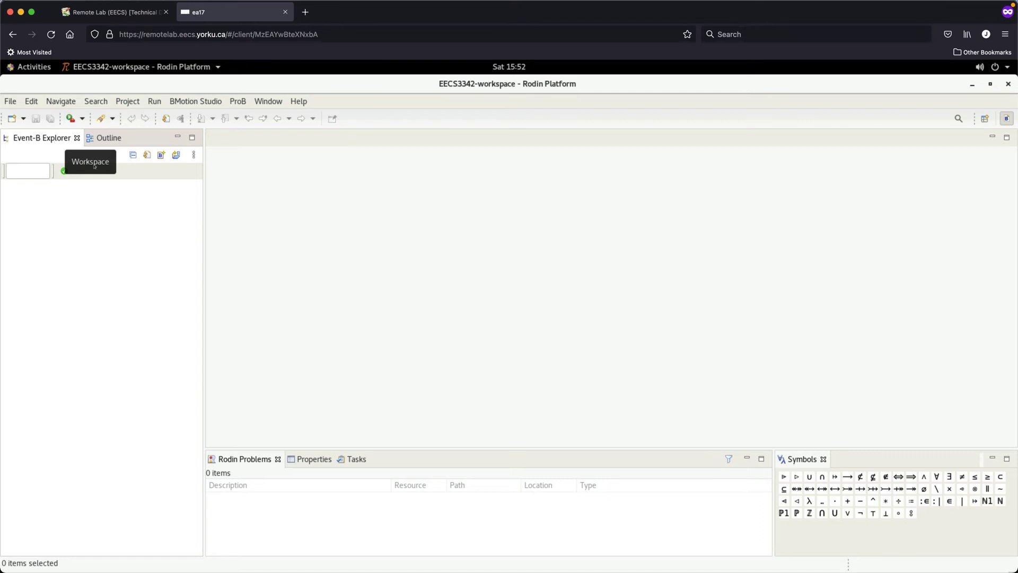
{"action": "left_click", "coordinate": [98, 138]}
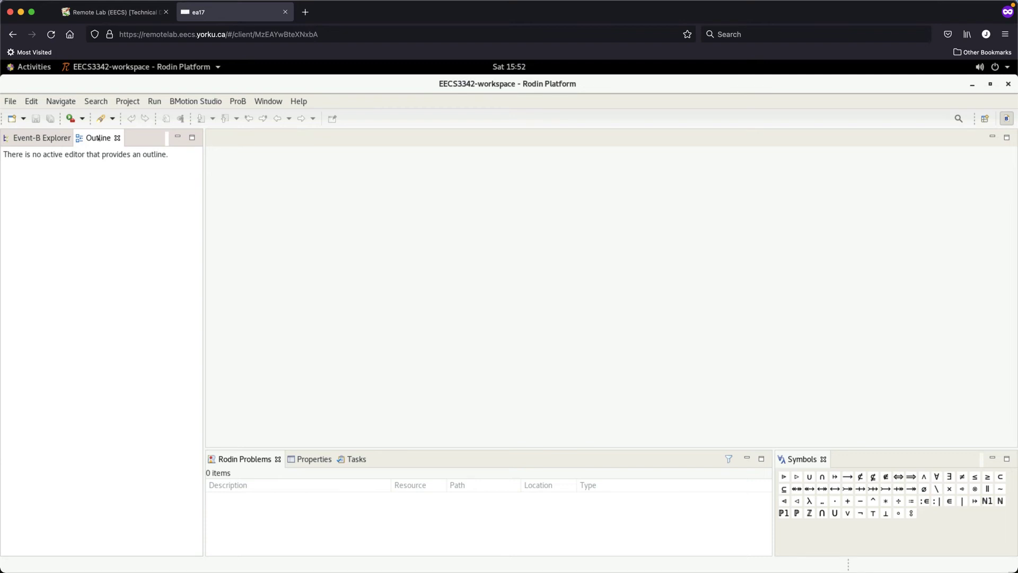
{"action": "left_click", "coordinate": [242, 463]}
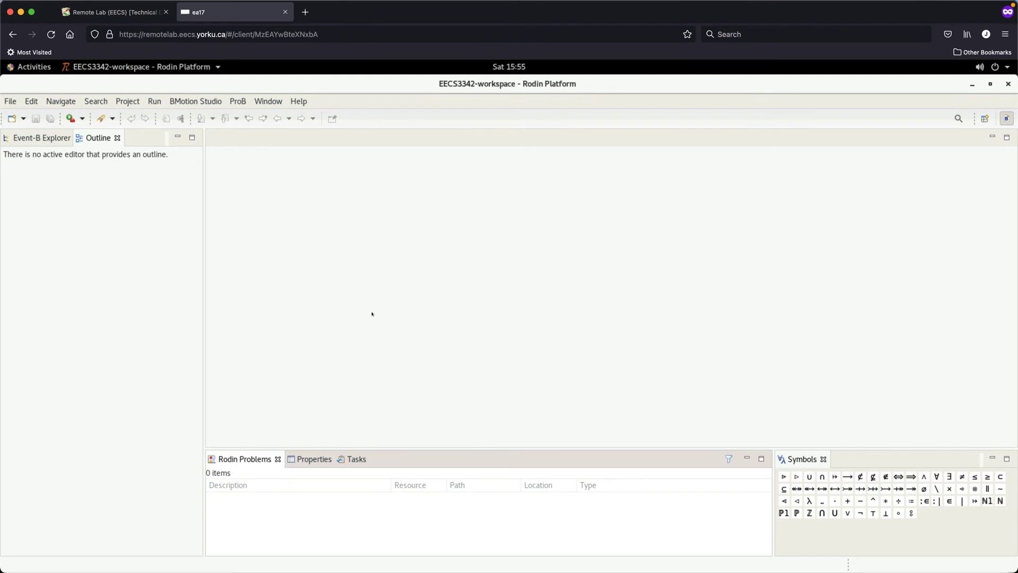
Create a new Event-B project named Bank and show it in the Event-B Explorer.
{"action": "left_click", "coordinate": [129, 219]}
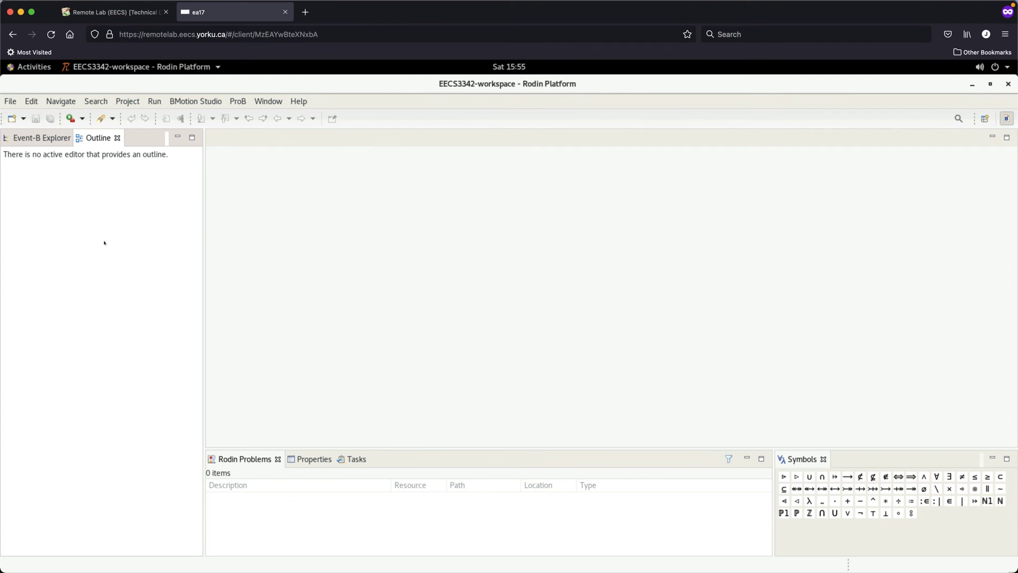
{"action": "left_click", "coordinate": [12, 101]}
{"action": "mouse_move", "coordinate": [32, 117]}
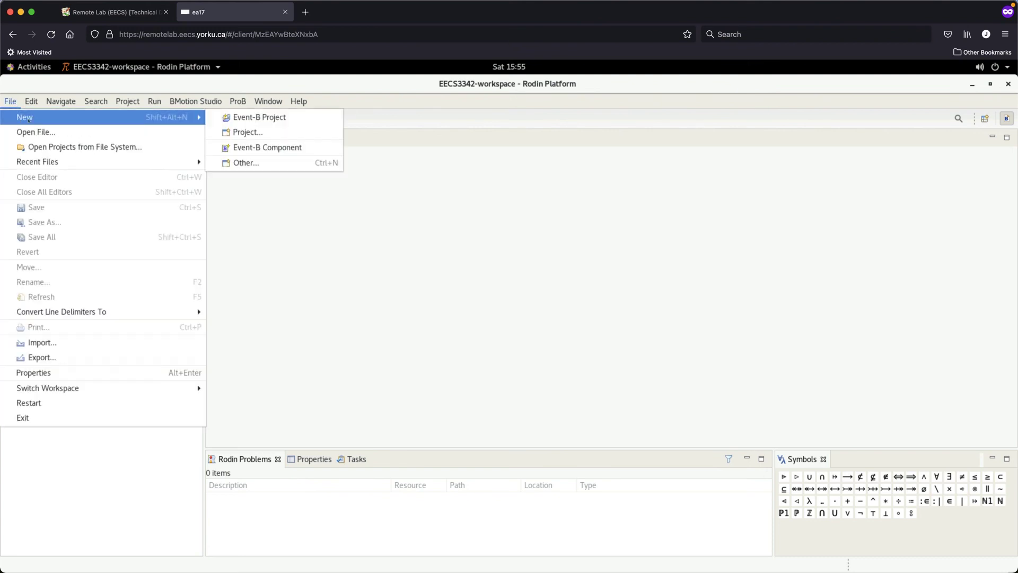
{"action": "left_click", "coordinate": [258, 117]}
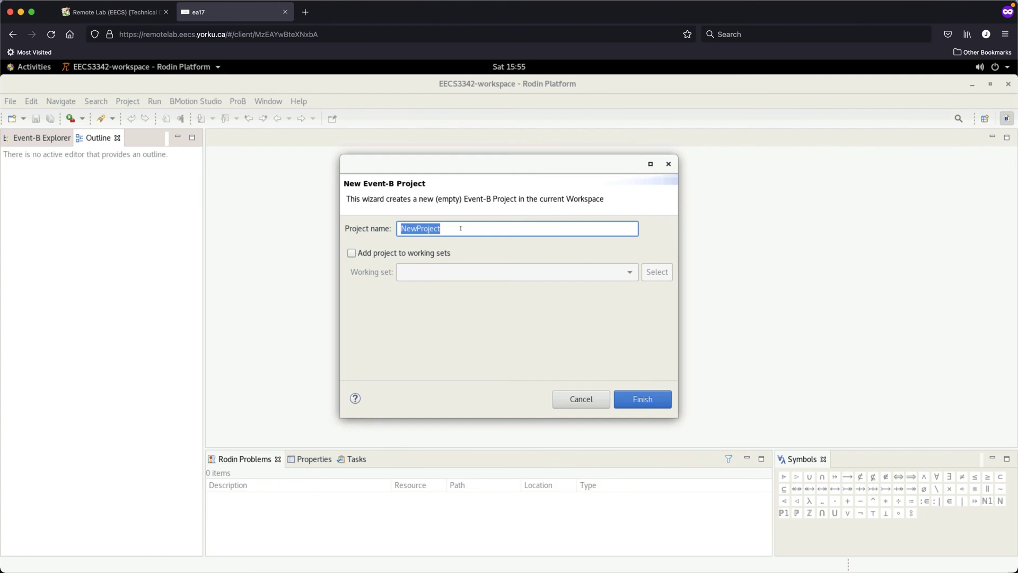
{"action": "type", "text": "Bank"}
{"action": "left_click", "coordinate": [634, 403]}
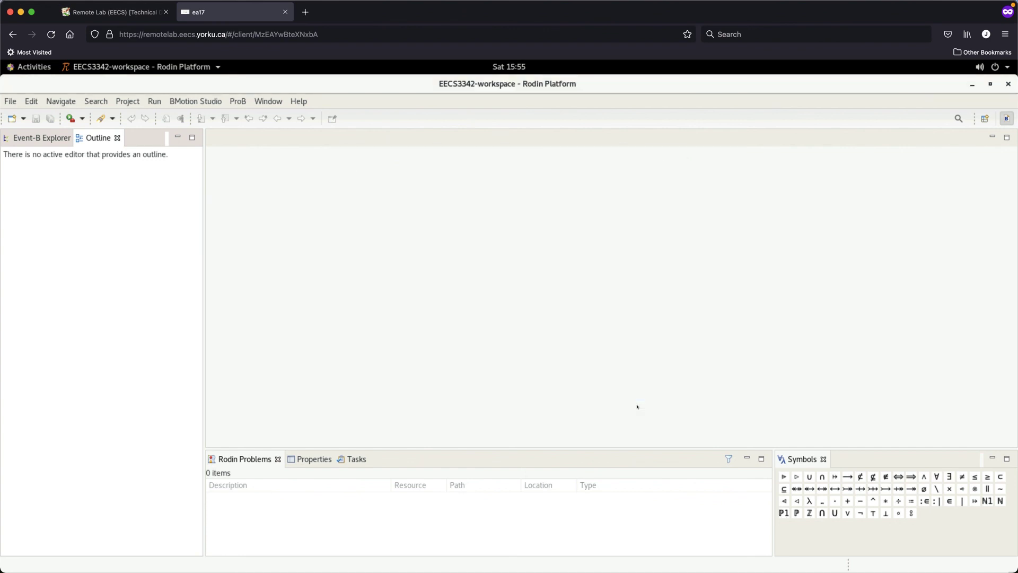
{"action": "left_click", "coordinate": [53, 139]}
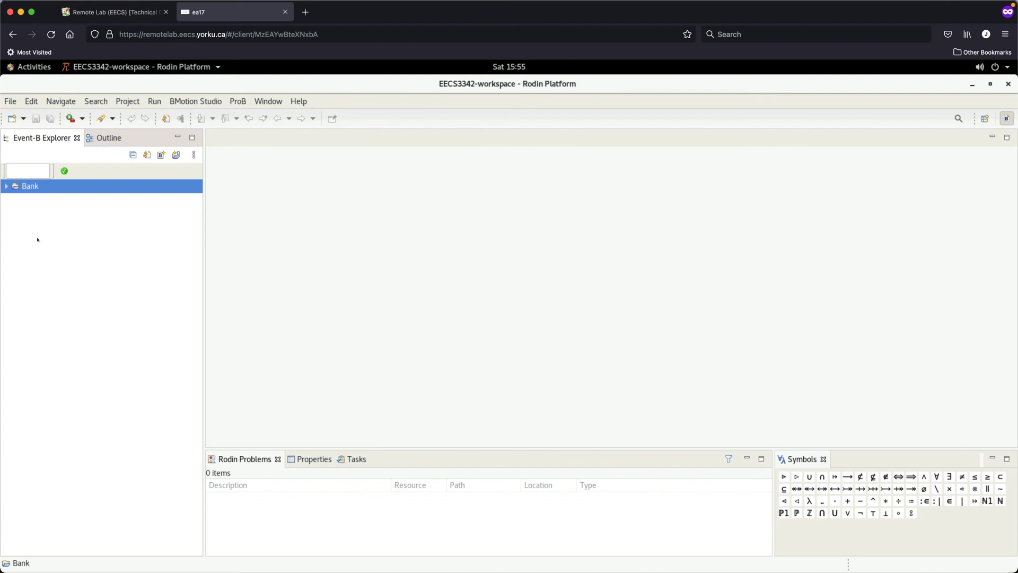
{"action": "left_click", "coordinate": [99, 138]}
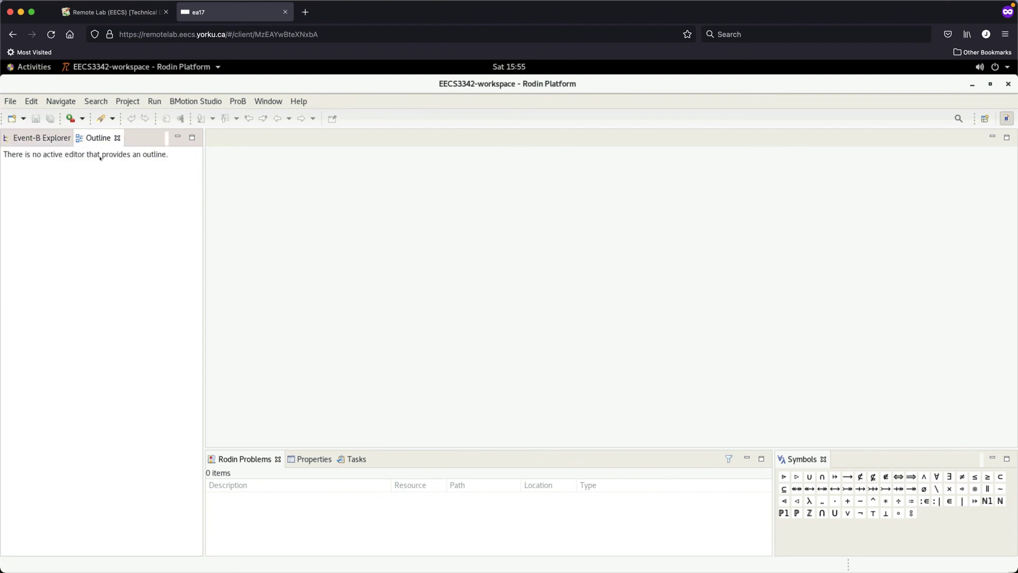
{"action": "left_click", "coordinate": [38, 139]}
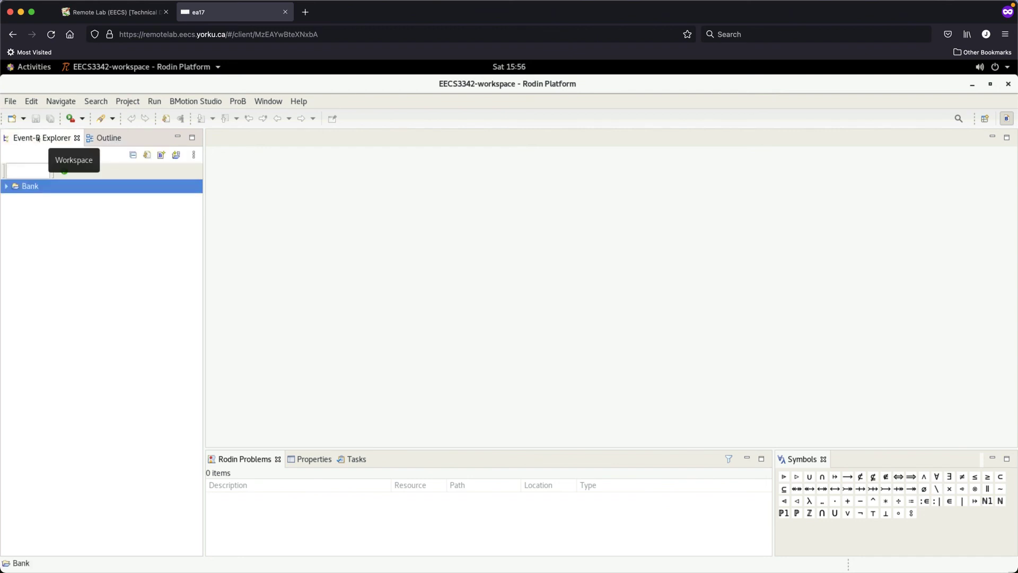
{"action": "right_click", "coordinate": [32, 253]}
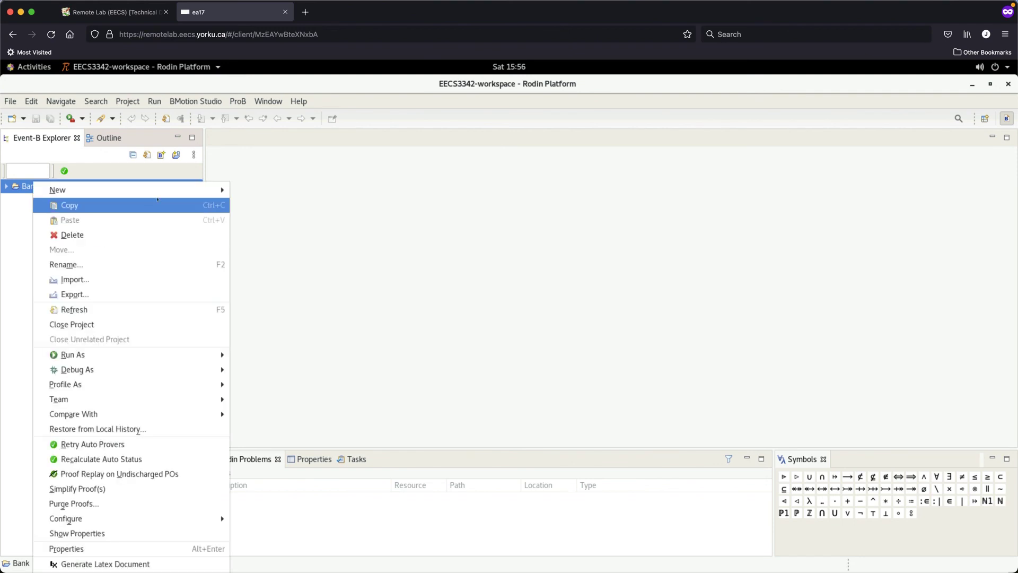
{"action": "mouse_move", "coordinate": [106, 190]}
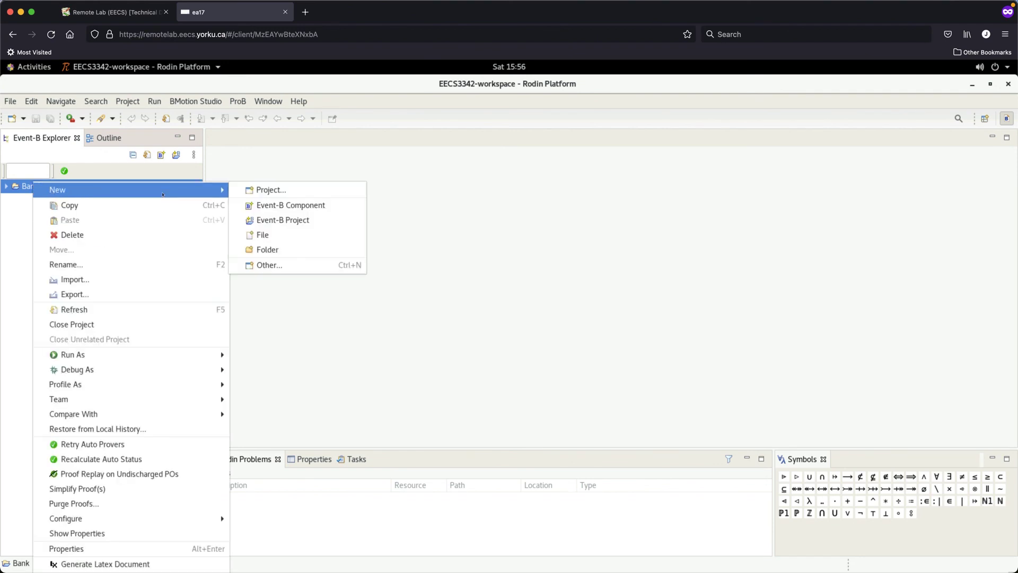
{"action": "left_click", "coordinate": [389, 262]}
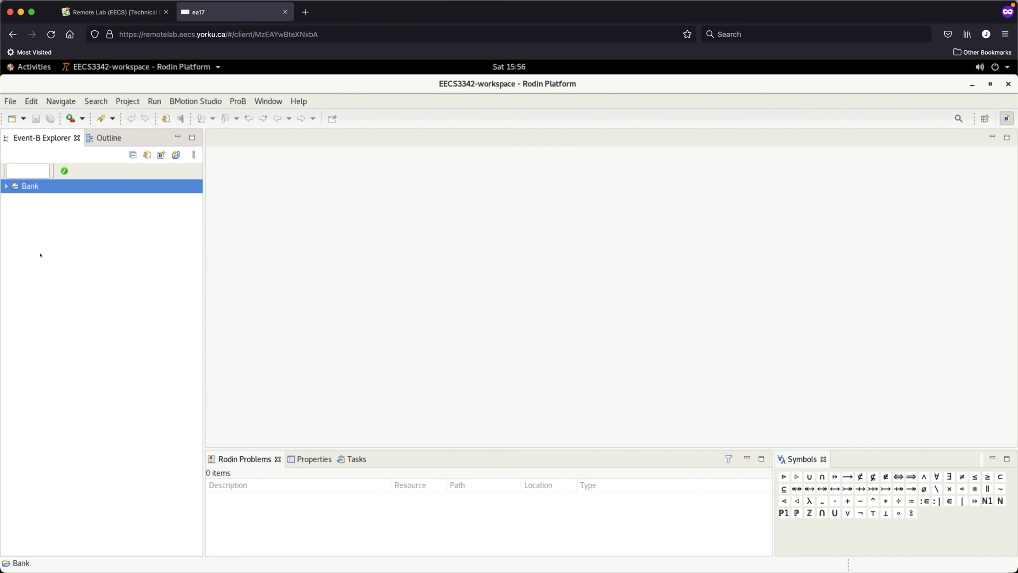
{"action": "right_click", "coordinate": [41, 183]}
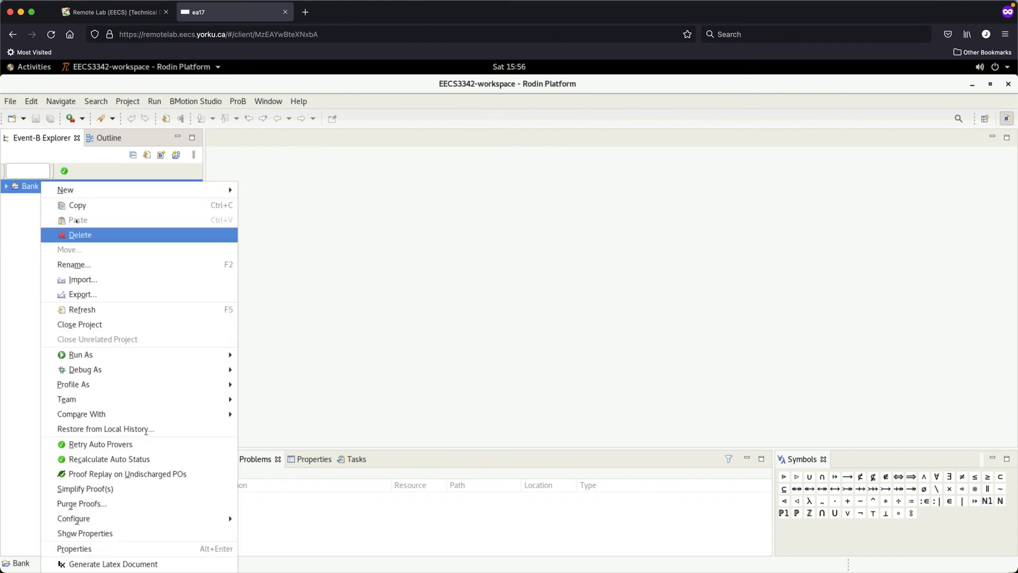
{"action": "mouse_move", "coordinate": [139, 193]}
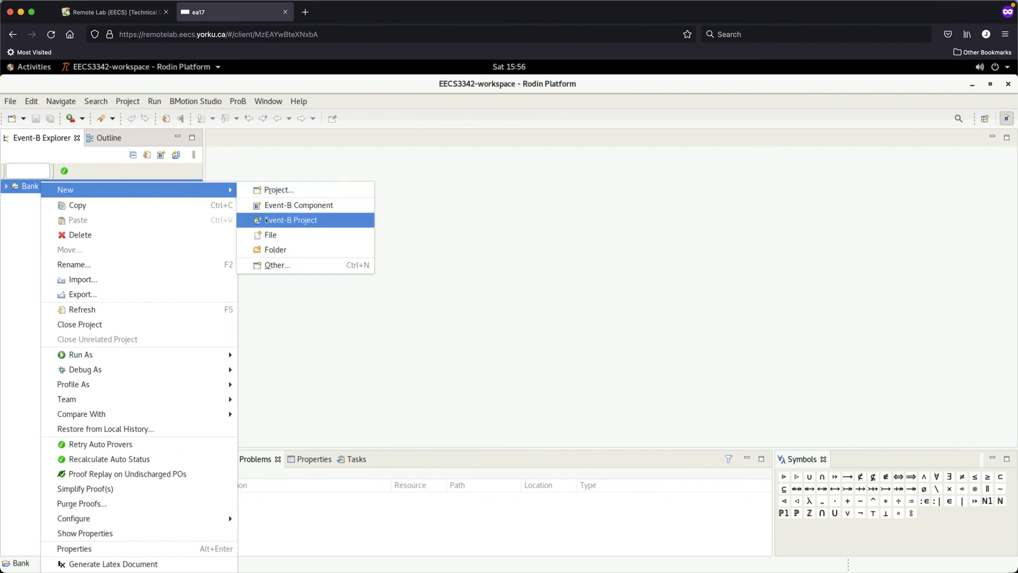
{"action": "left_click", "coordinate": [456, 238]}
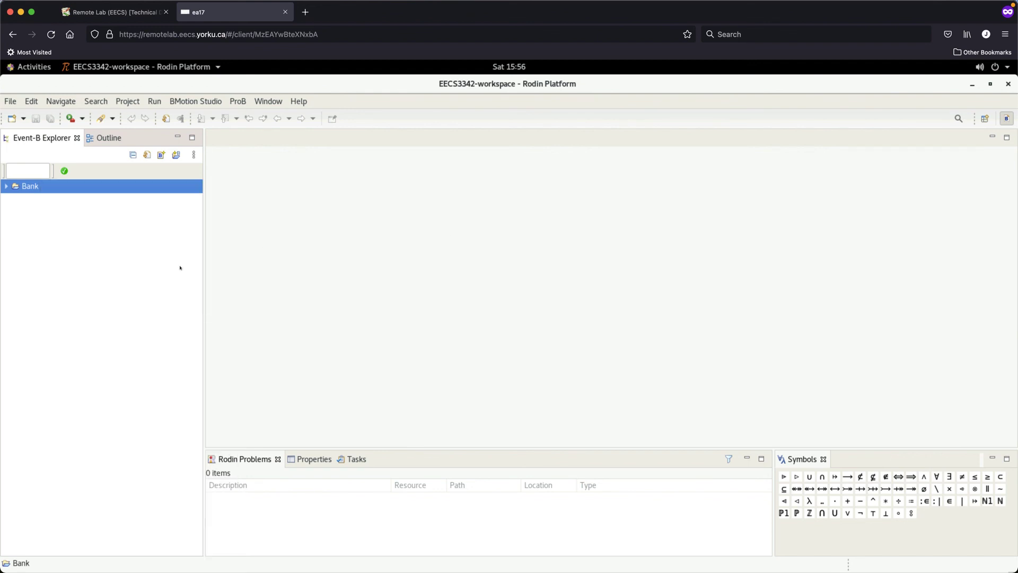
{"action": "left_click", "coordinate": [9, 101]}
{"action": "mouse_move", "coordinate": [106, 117]}
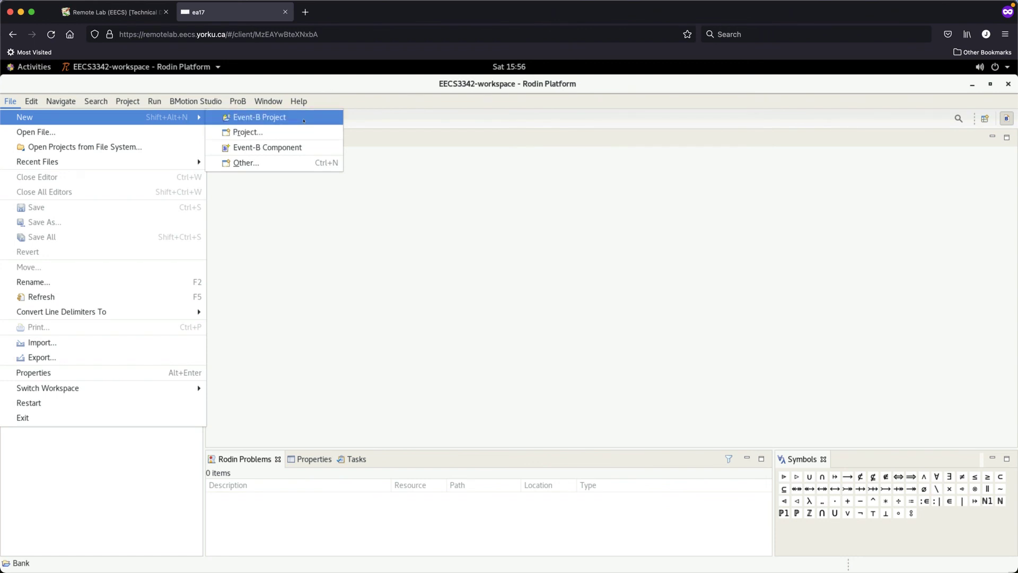
{"action": "left_click", "coordinate": [454, 257]}
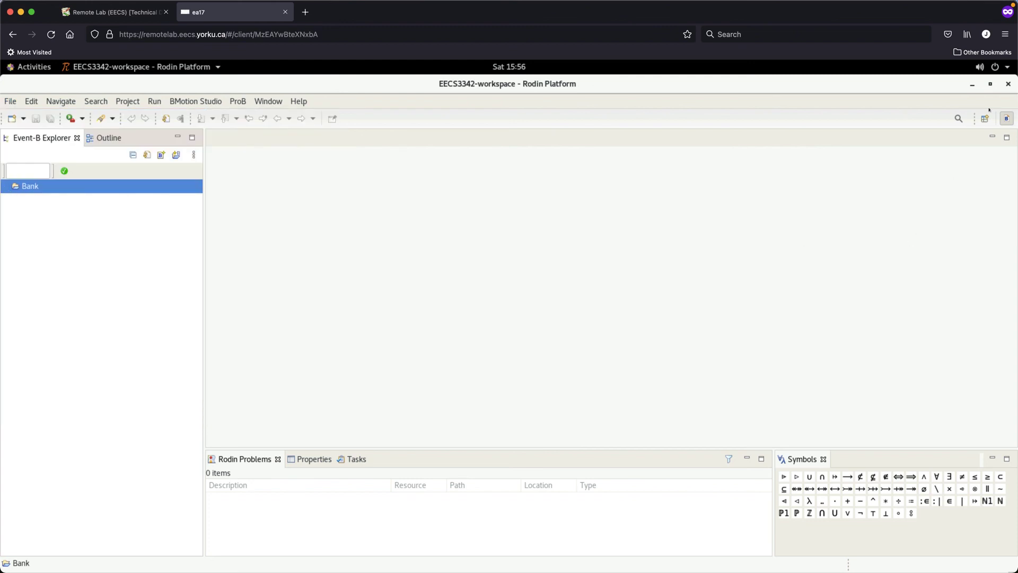
Restore the Rodin window from maximized, move it aside, and open the Bank folder inside the desktop's EECS3342-workspace folder.
{"action": "left_click", "coordinate": [990, 84]}
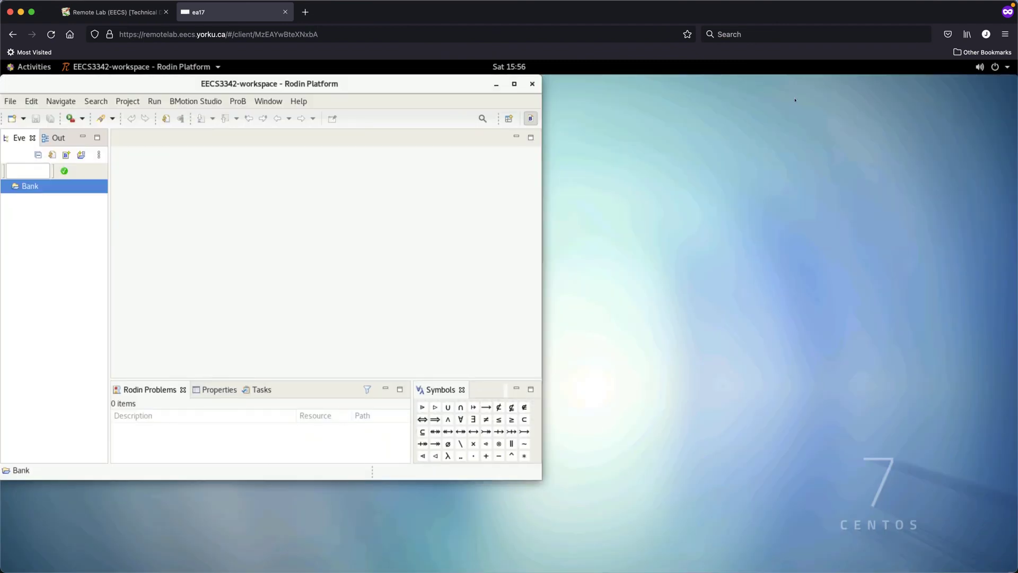
{"action": "left_click_drag", "start_coordinate": [480, 92], "coordinate": [913, 86]}
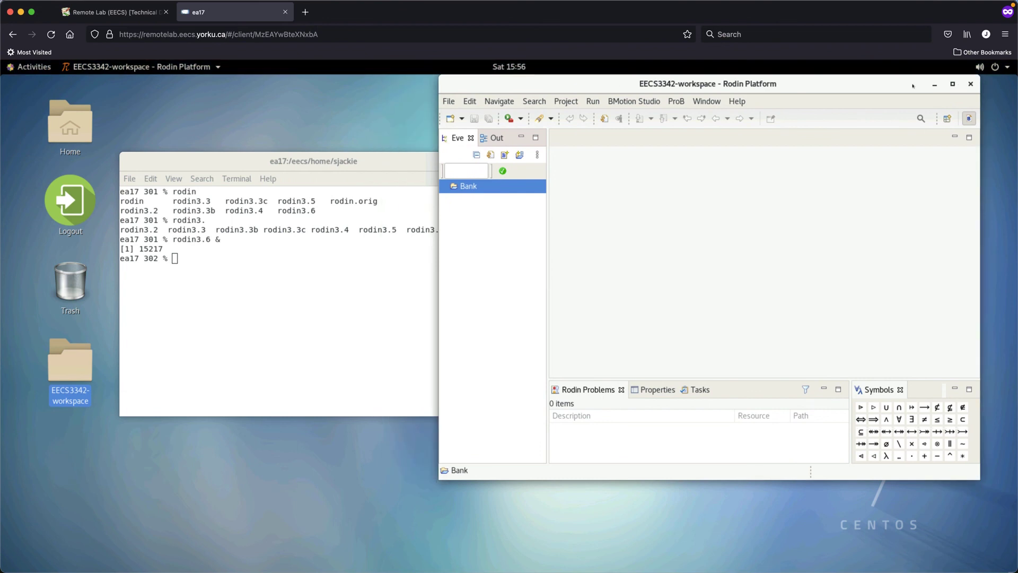
{"action": "left_click", "coordinate": [326, 289]}
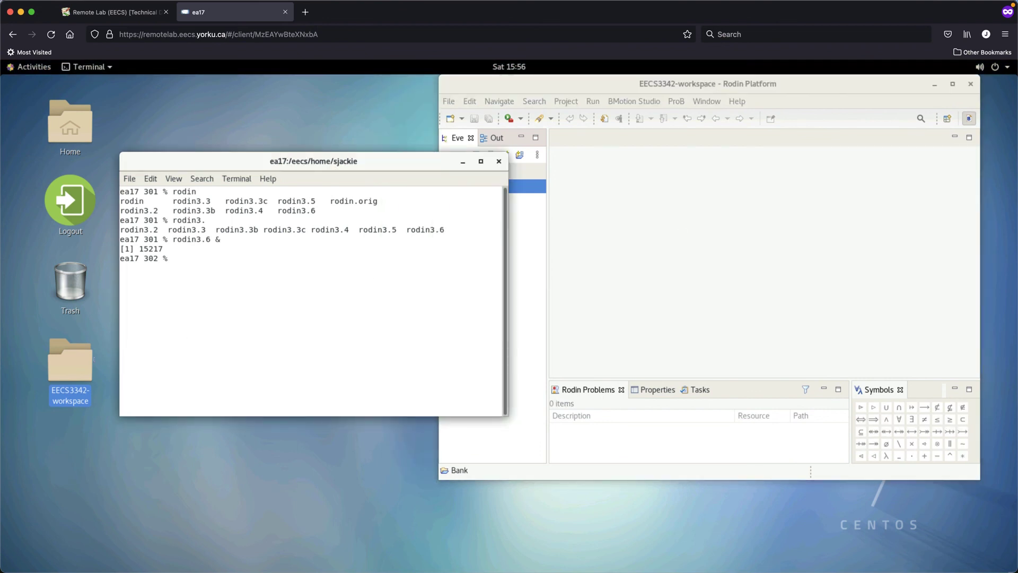
{"action": "double_click", "coordinate": [70, 361]}
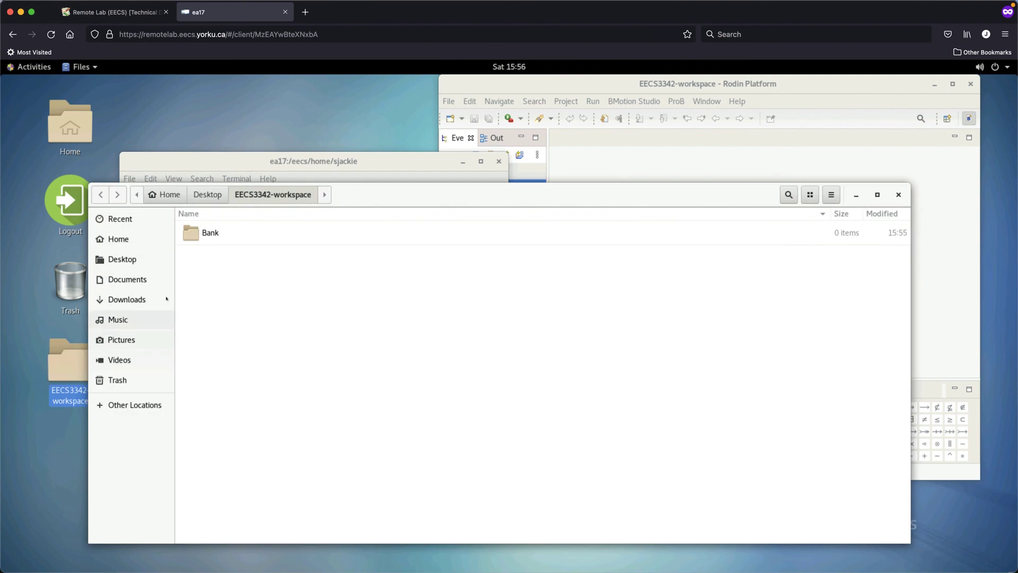
{"action": "double_click", "coordinate": [204, 234]}
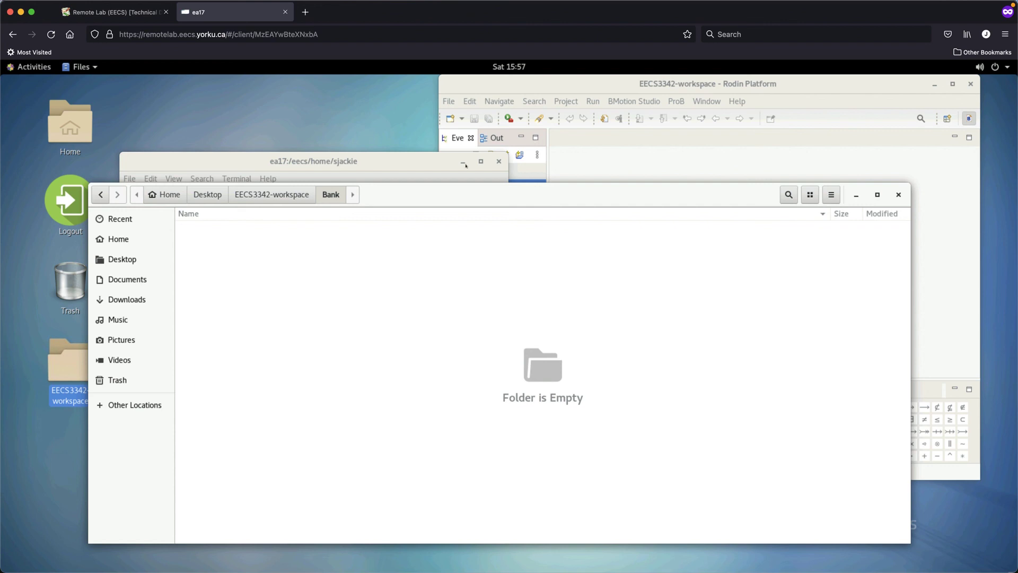
Bring the terminal and Rodin windows in front of the file manager and review the rodin3.6 & launch command.
{"action": "left_click", "coordinate": [371, 160]}
{"action": "left_click", "coordinate": [597, 170]}
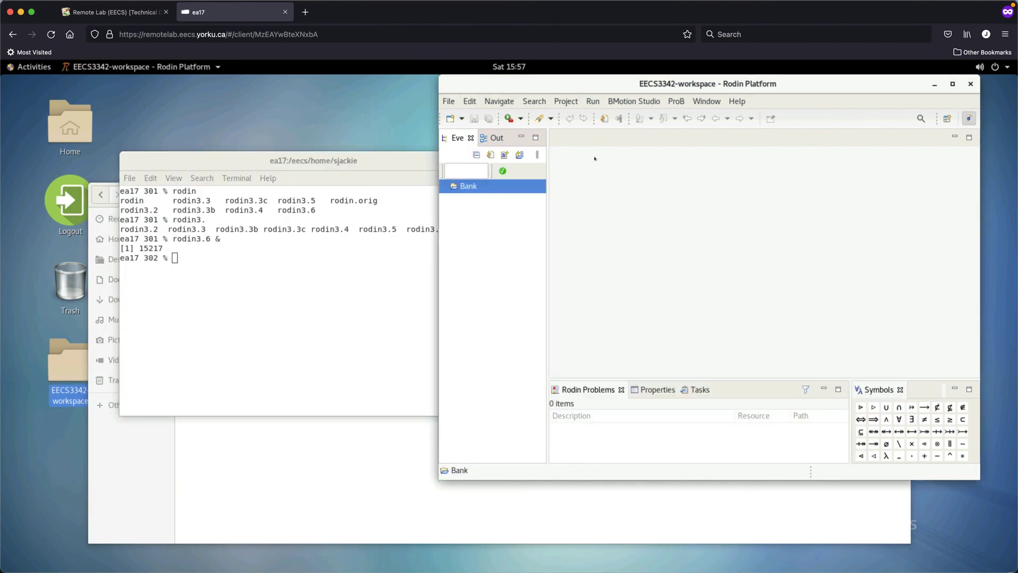
{"action": "left_click", "coordinate": [233, 272]}
{"action": "left_click_drag", "start_coordinate": [173, 239], "coordinate": [220, 239]}
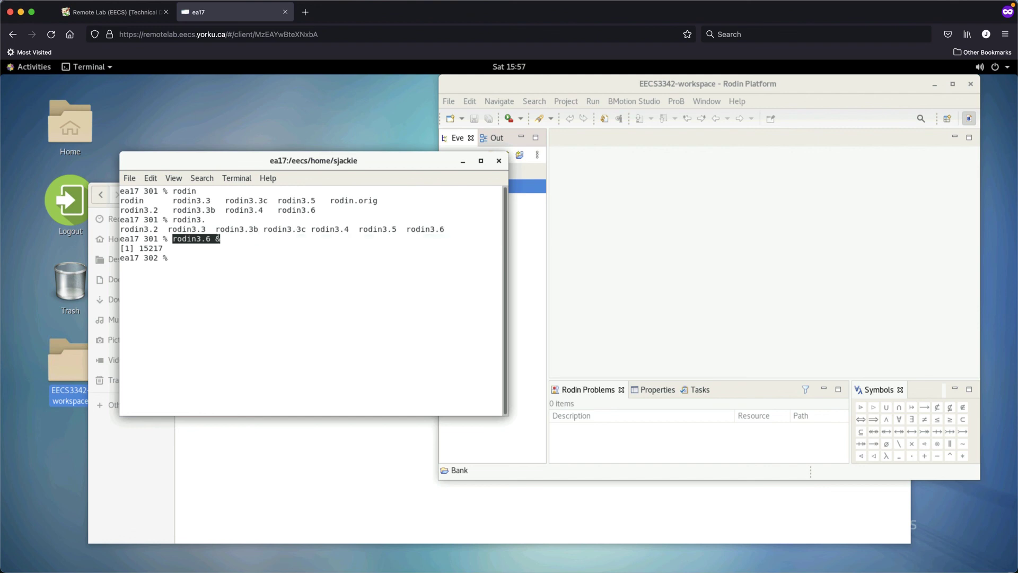
{"action": "left_click", "coordinate": [337, 257]}
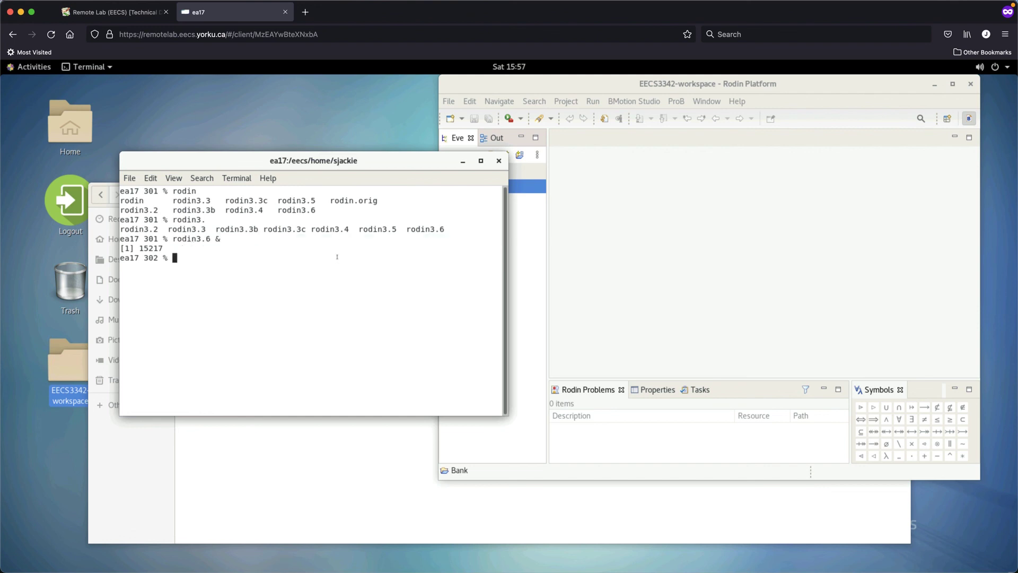